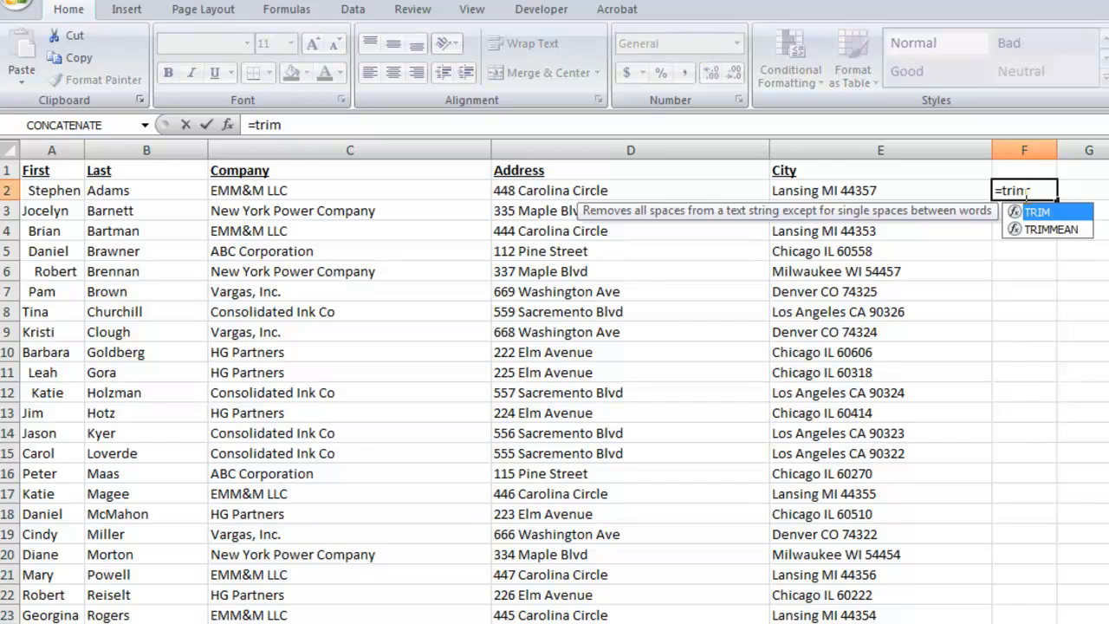
Step: Complete the formula =TRIM(A2) in F2 and fill it down column F for all the first names
{"action": "key", "text": "Left"}
{"action": "key", "text": "Left"}
{"action": "key", "text": "Left"}
{"action": "key", "text": "Left"}
{"action": "key", "text": "Left"}
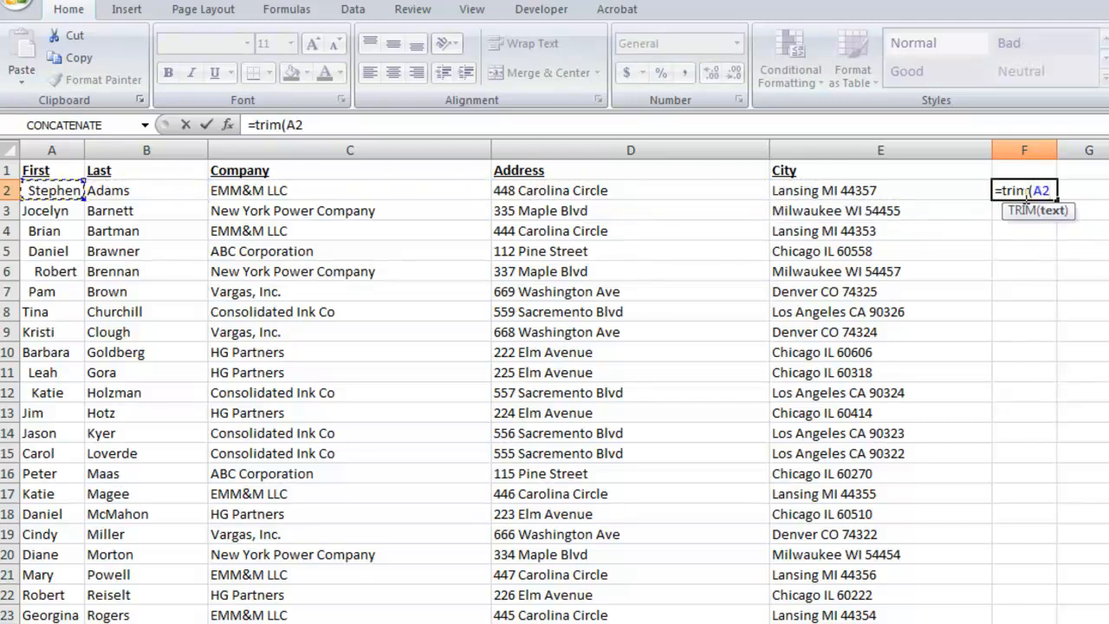
{"action": "type", "text": ")"}
{"action": "key", "text": "Return"}
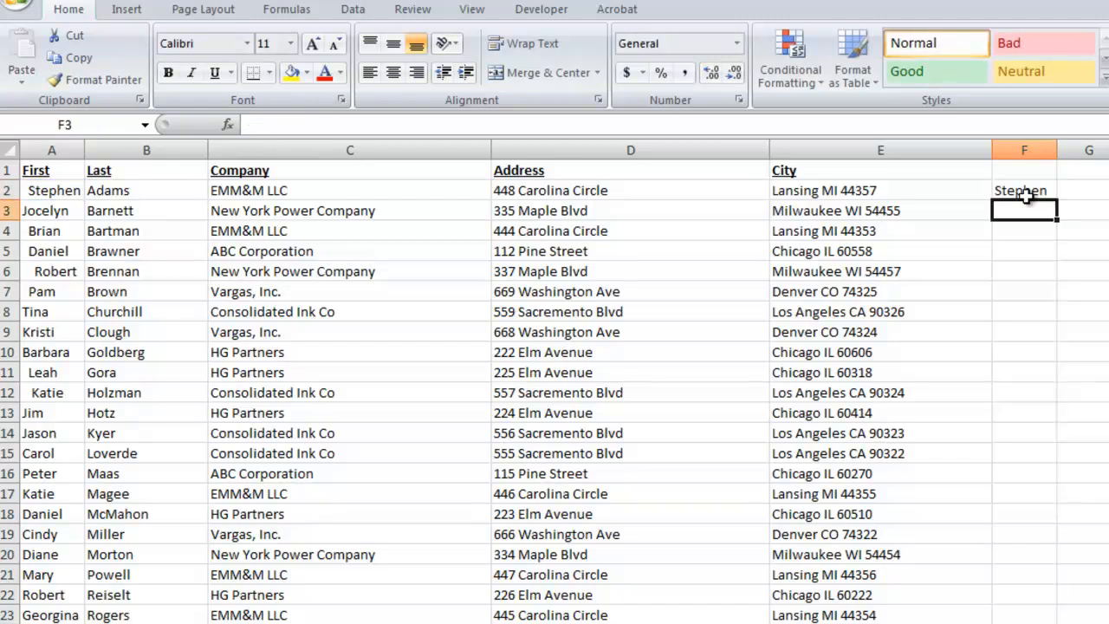
{"action": "left_click", "coordinate": [1045, 191]}
{"action": "left_click_drag", "start_coordinate": [1053, 200], "coordinate": [1053, 621]}
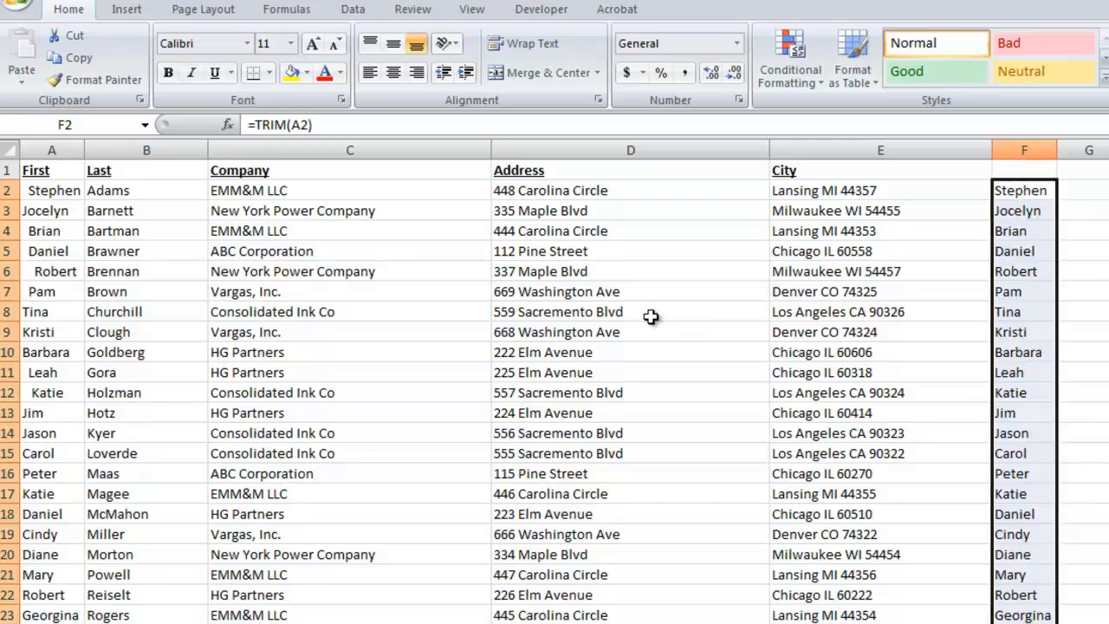
Step: Copy the trimmed first names from column F and paste them as values over the originals, starting at A2
{"action": "left_click", "coordinate": [90, 58]}
{"action": "left_click", "coordinate": [62, 190]}
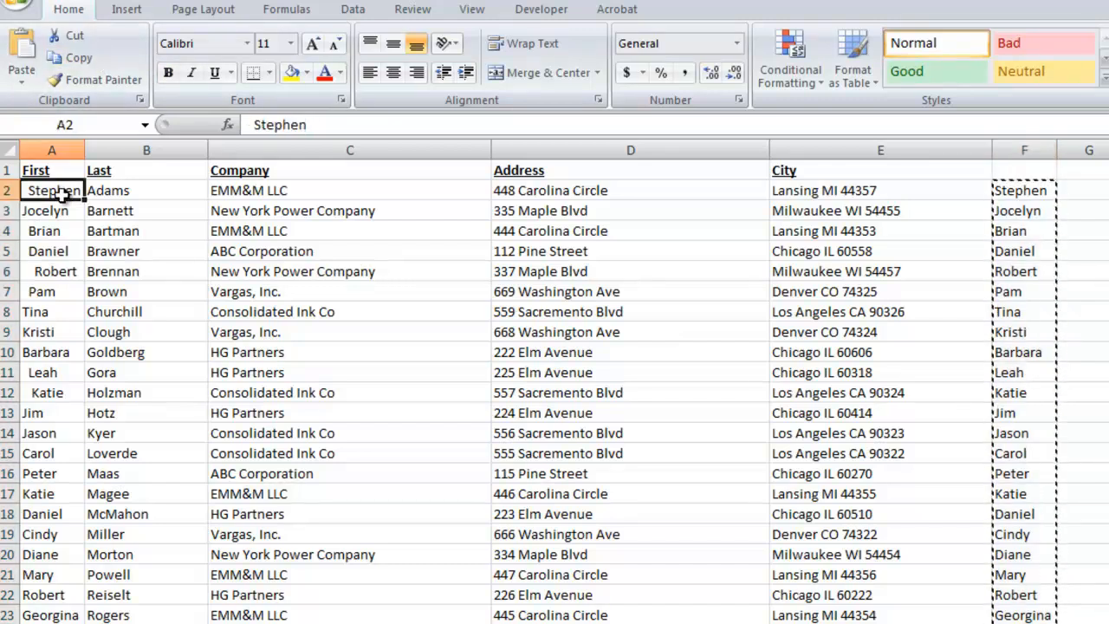
{"action": "left_click", "coordinate": [26, 52]}
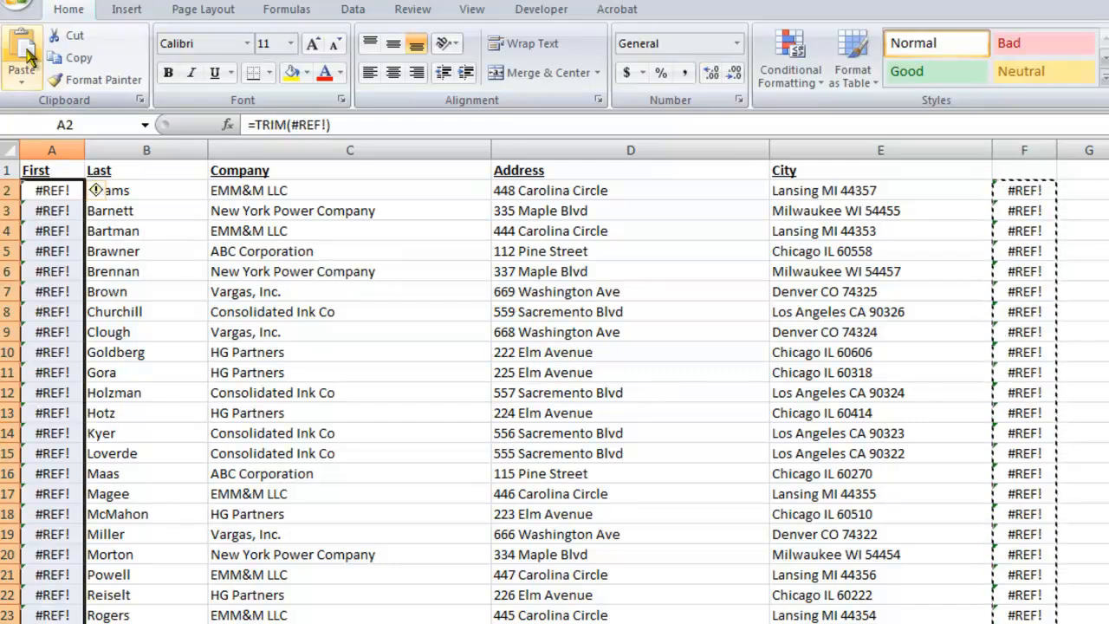
{"action": "left_click", "coordinate": [70, 8]}
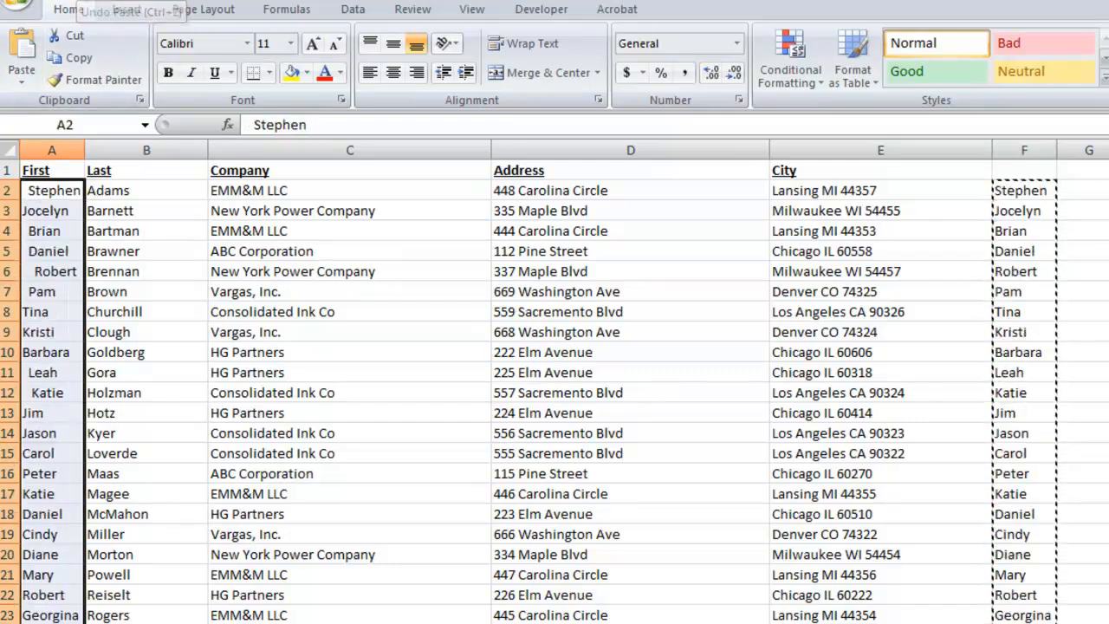
{"action": "left_click", "coordinate": [25, 80]}
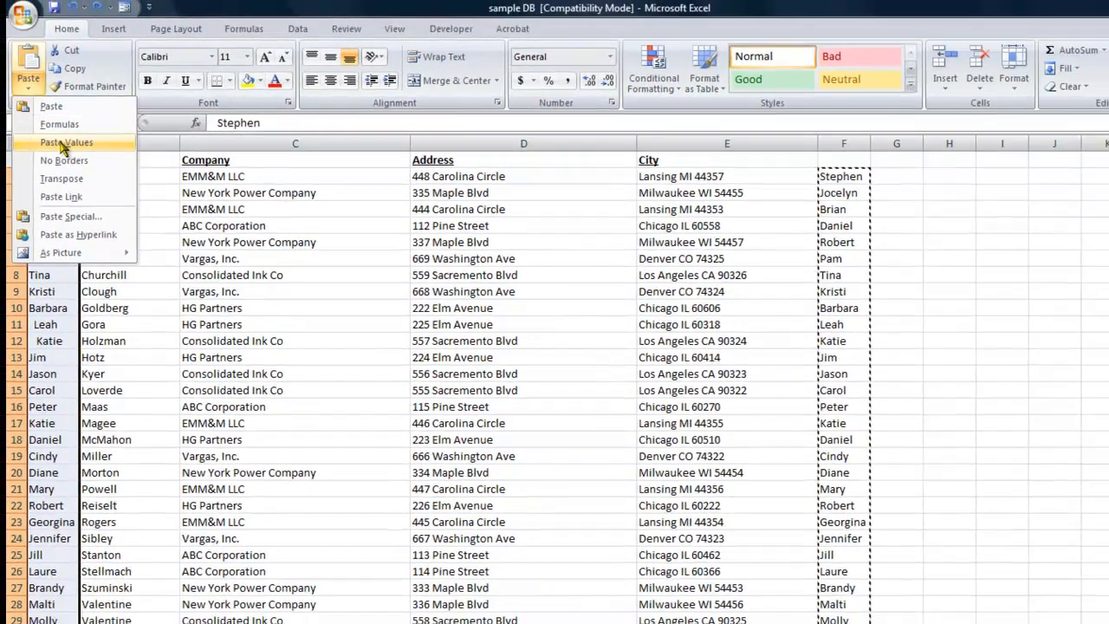
{"action": "left_click", "coordinate": [65, 150]}
Step: Delete helper column F with the TRIM formulas
{"action": "left_click", "coordinate": [104, 238]}
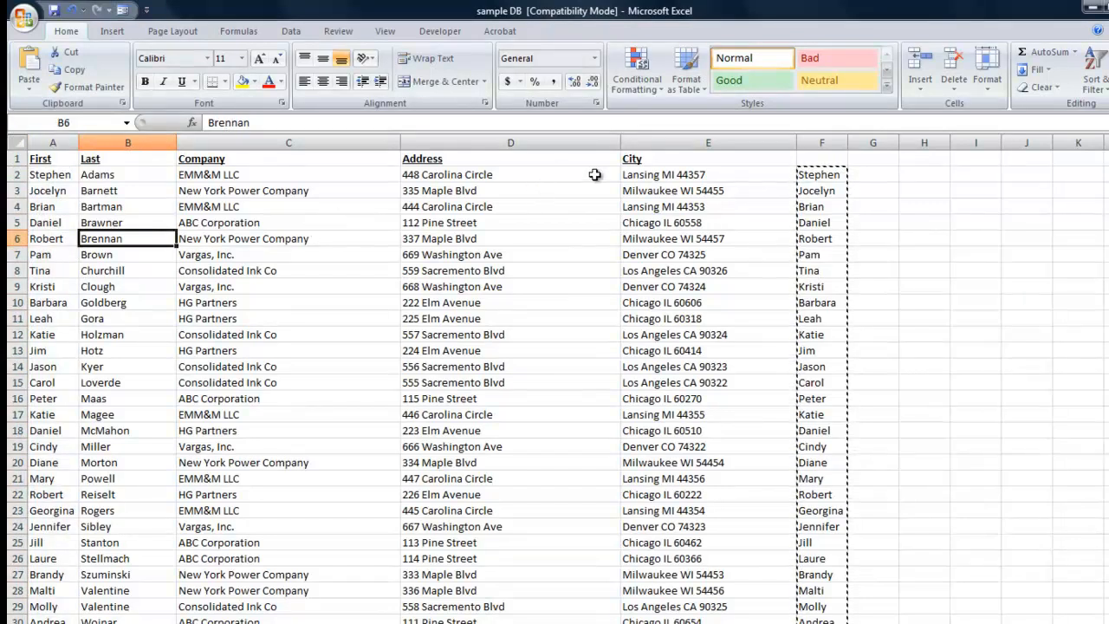
{"action": "left_click", "coordinate": [823, 144]}
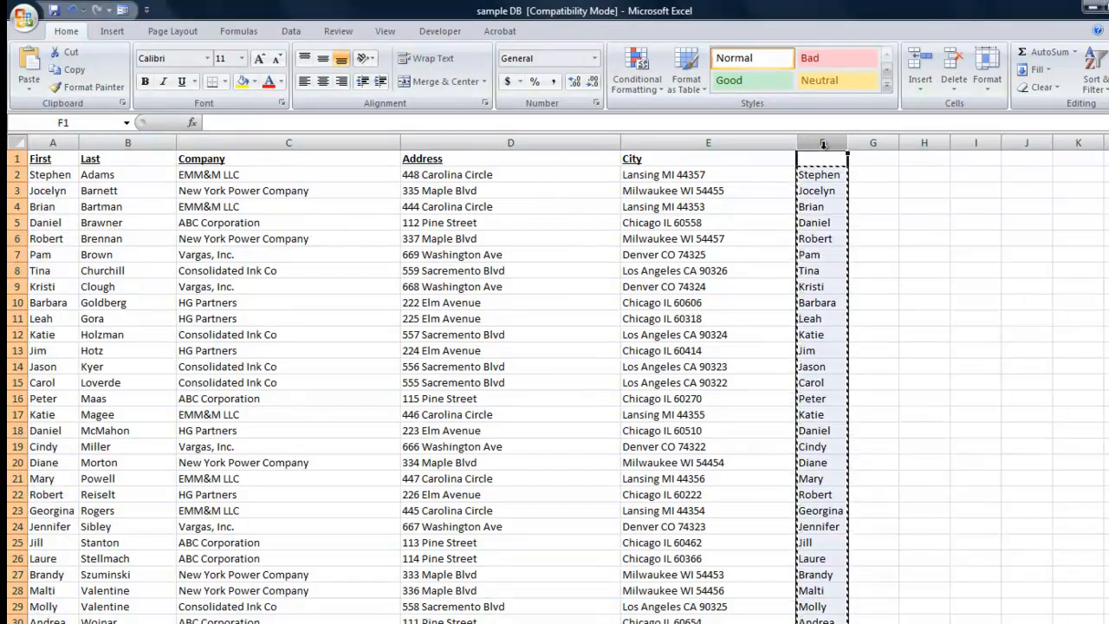
{"action": "left_click", "coordinate": [954, 62]}
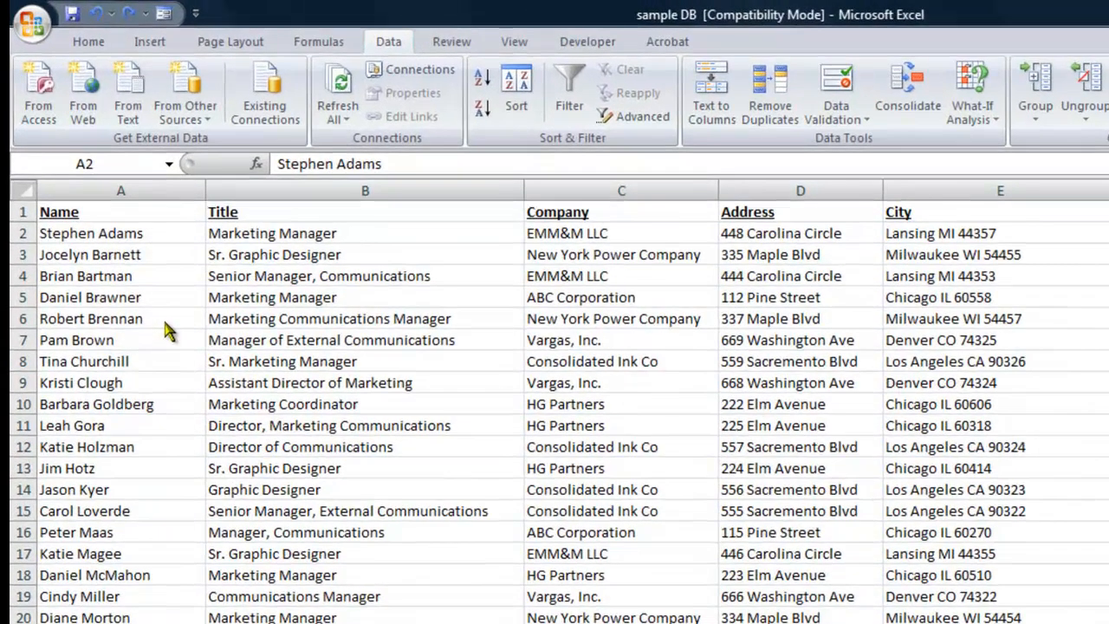
Step: Insert a blank column between the Name and Title columns
{"action": "left_click", "coordinate": [303, 185]}
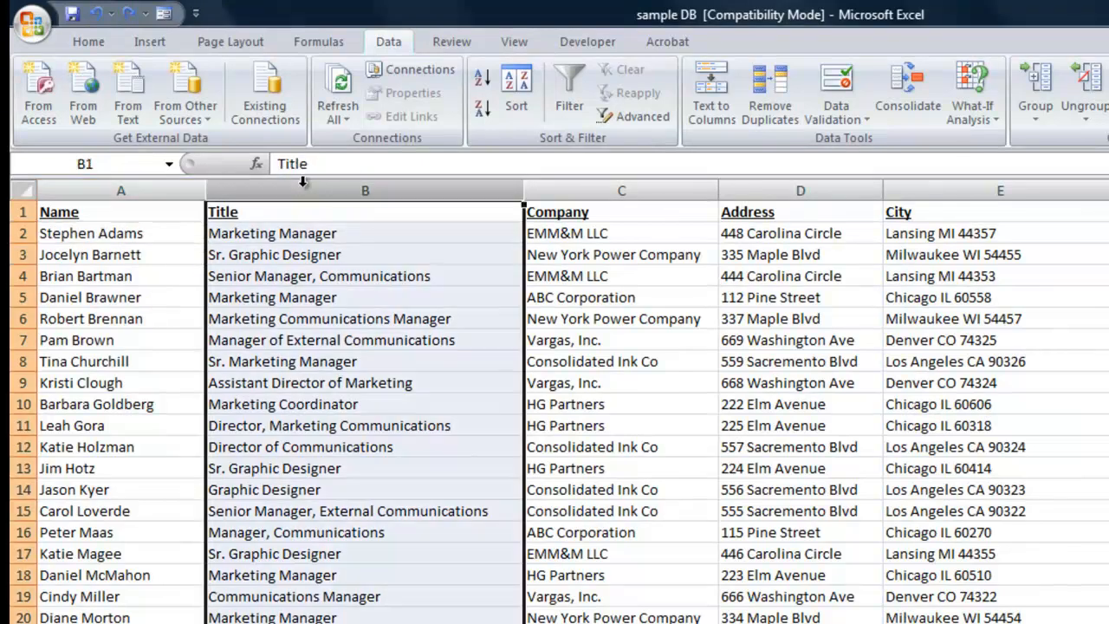
{"action": "left_click", "coordinate": [89, 40]}
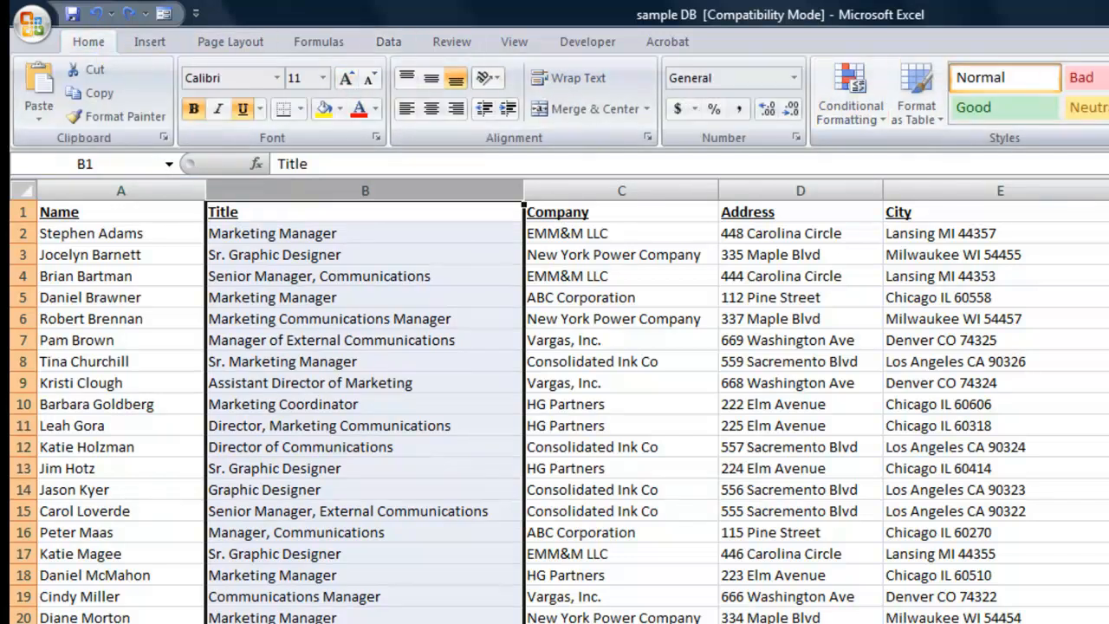
{"action": "key", "text": "ctrl+shift+plus"}
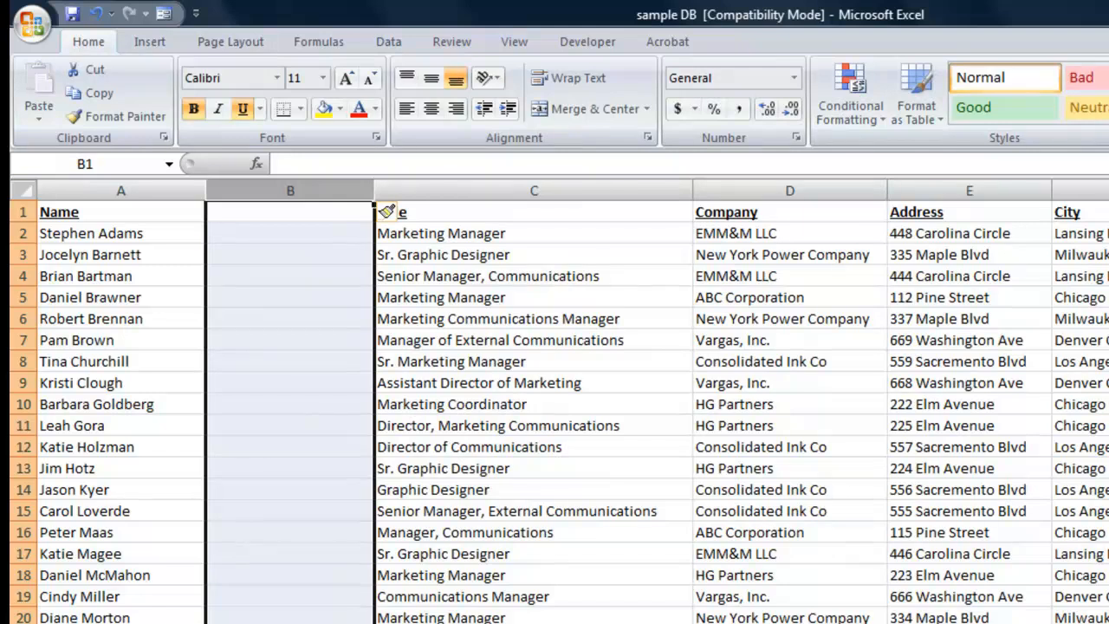
{"action": "left_click", "coordinate": [358, 297]}
Step: Split the full names from A2 down into columns A and B using Text to Columns, delimited by Space only
{"action": "left_click", "coordinate": [152, 234]}
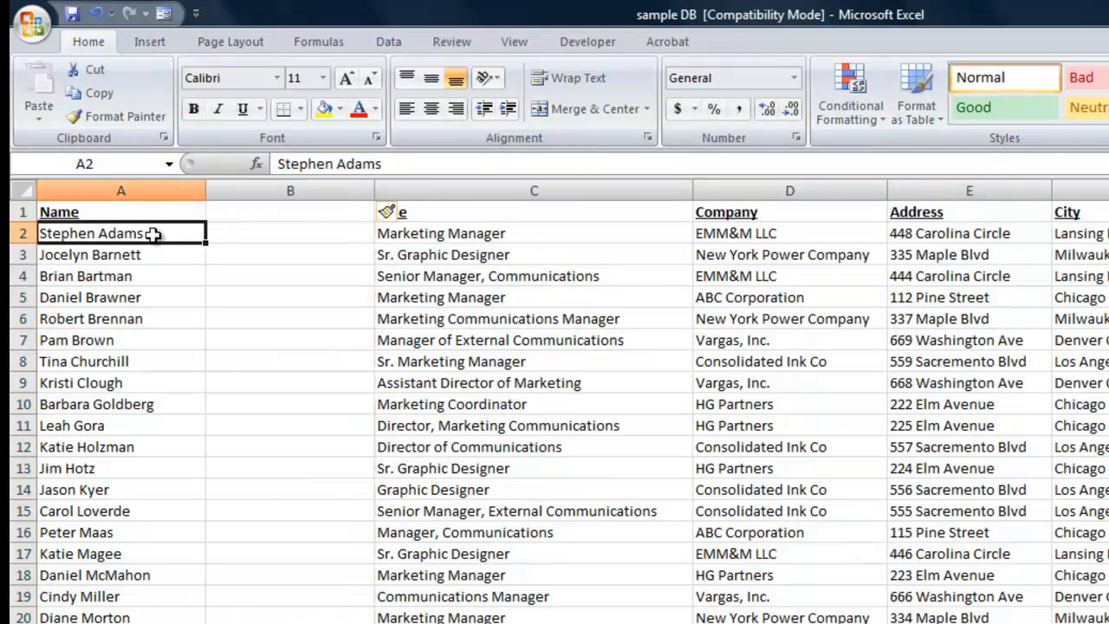
{"action": "key", "text": "shift+Down"}
{"action": "key", "text": "shift+Down"}
{"action": "key", "text": "shift+Down"}
{"action": "key", "text": "shift+Down"}
{"action": "key", "text": "shift+Down"}
{"action": "key", "text": "shift+Down"}
{"action": "key", "text": "shift+Down"}
{"action": "key", "text": "shift+Down"}
{"action": "key", "text": "shift+Down"}
{"action": "key", "text": "shift+Down"}
{"action": "key", "text": "shift+Down"}
{"action": "key", "text": "shift+Down"}
{"action": "key", "text": "shift+Down"}
{"action": "key", "text": "shift+Down"}
{"action": "key", "text": "shift+Down"}
{"action": "key", "text": "shift+Down"}
{"action": "key", "text": "shift+Down"}
{"action": "key", "text": "shift+Down"}
{"action": "key", "text": "shift+Down"}
{"action": "key", "text": "shift+Down"}
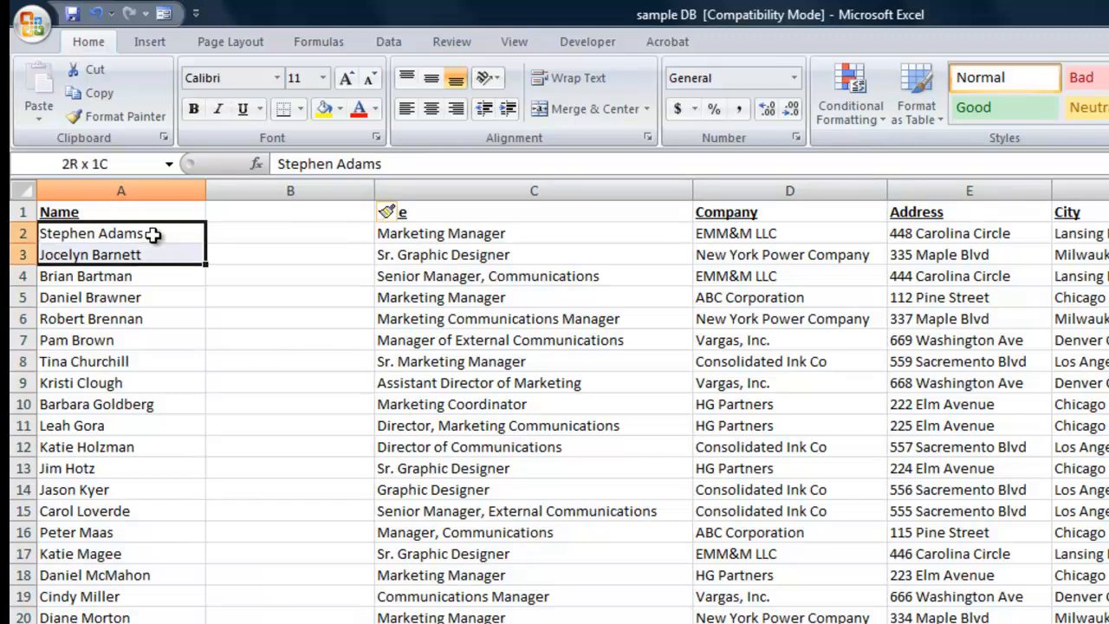
{"action": "key", "text": "shift+Down"}
{"action": "key", "text": "shift+Down"}
{"action": "key", "text": "shift+Down"}
{"action": "key", "text": "shift+Down"}
{"action": "key", "text": "shift+Down"}
{"action": "key", "text": "shift+Down"}
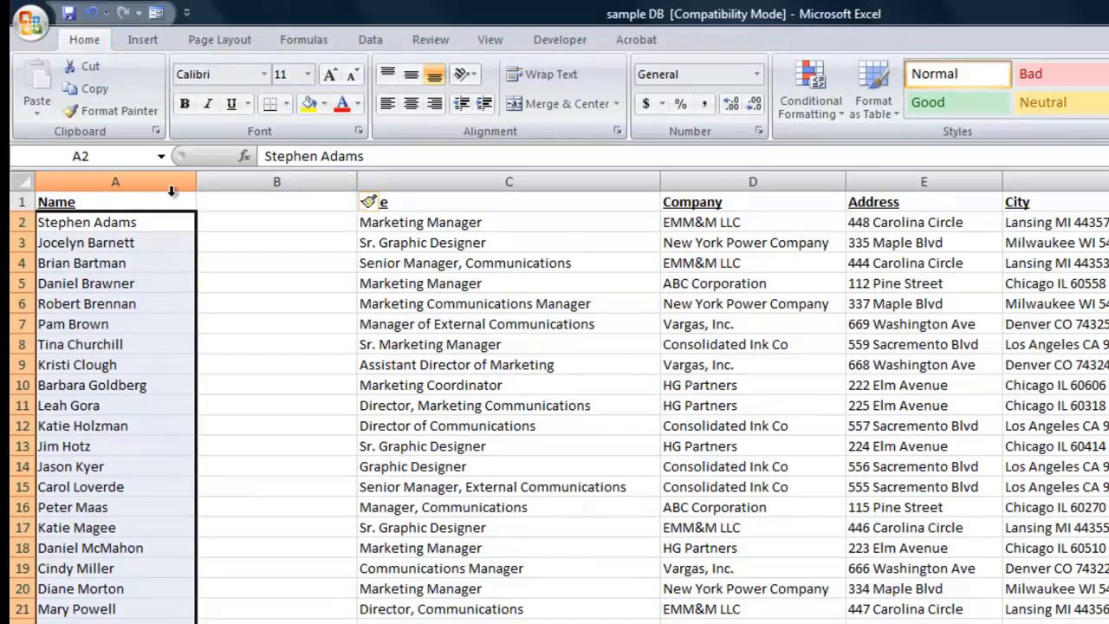
{"action": "left_click", "coordinate": [373, 42]}
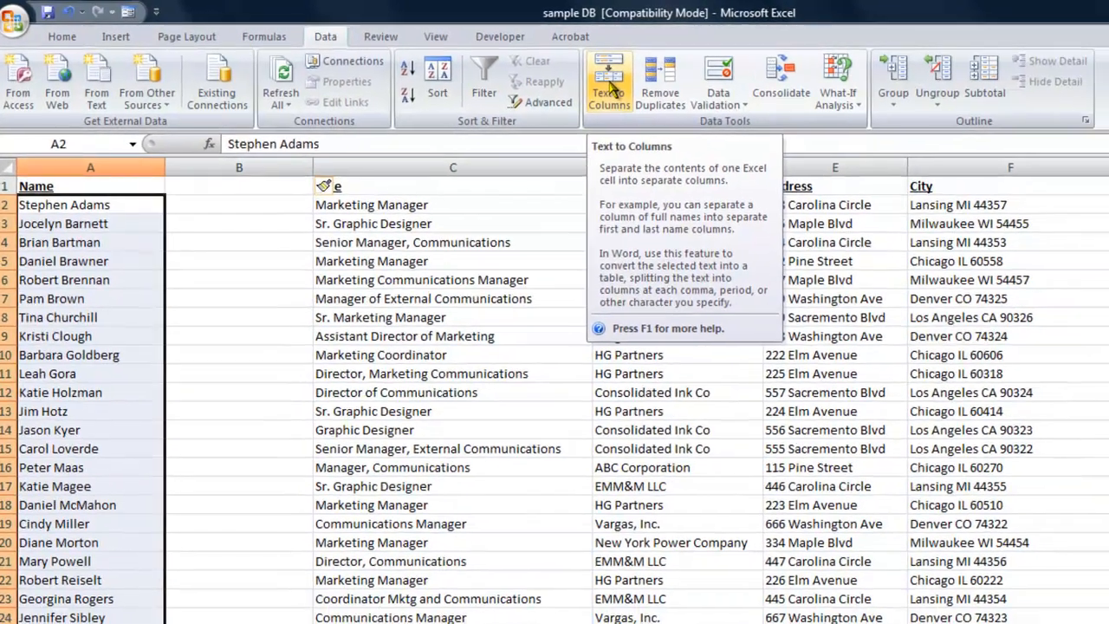
{"action": "left_click", "coordinate": [672, 91]}
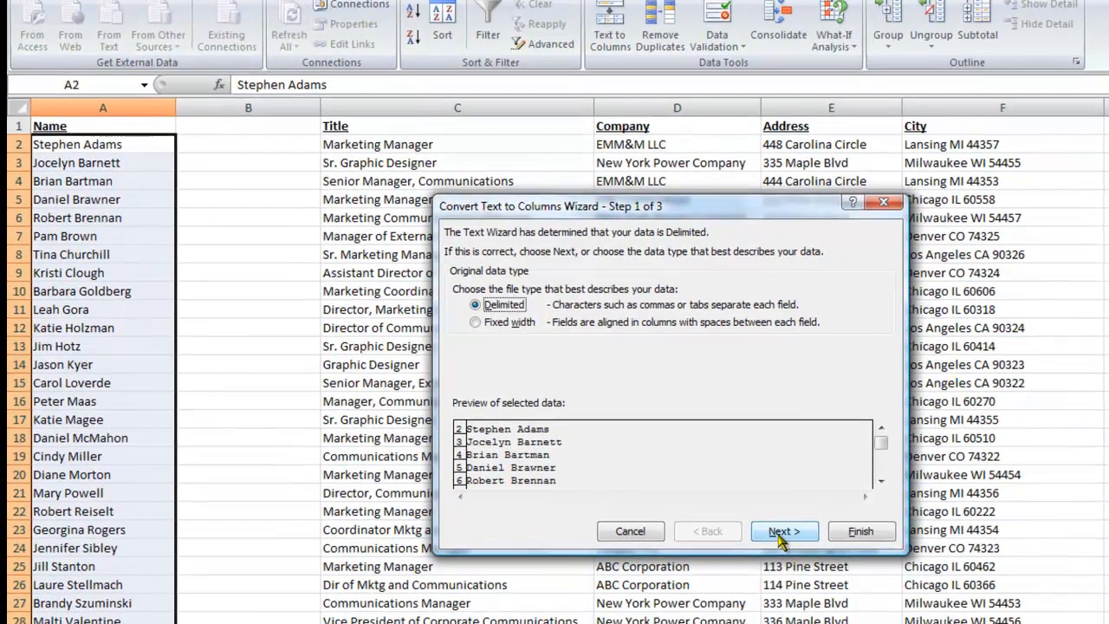
{"action": "left_click", "coordinate": [770, 596]}
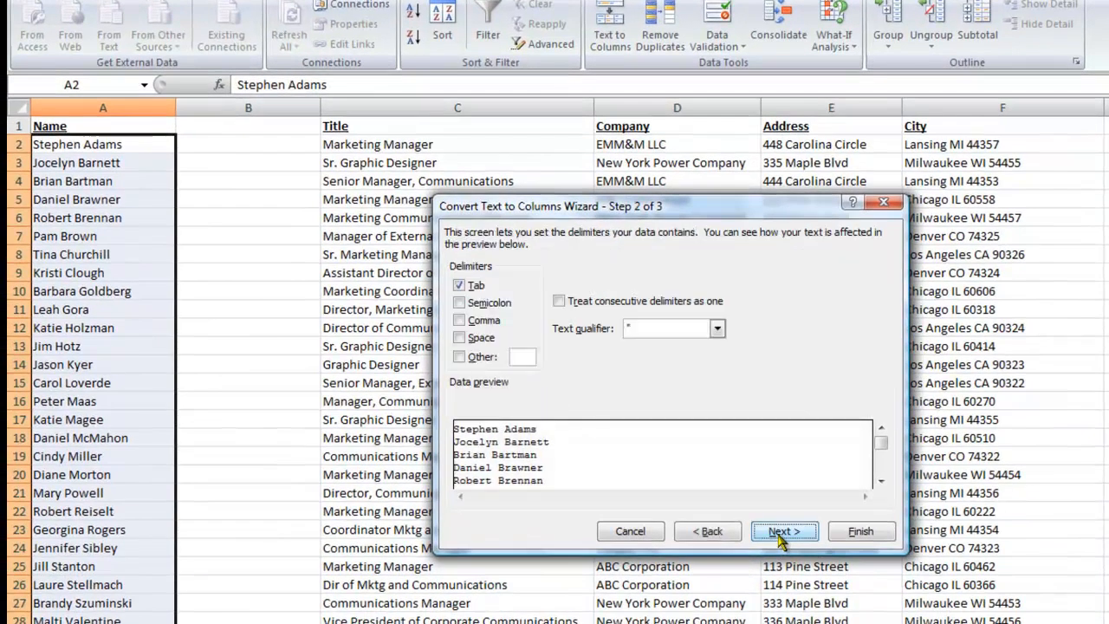
{"action": "left_click", "coordinate": [463, 286]}
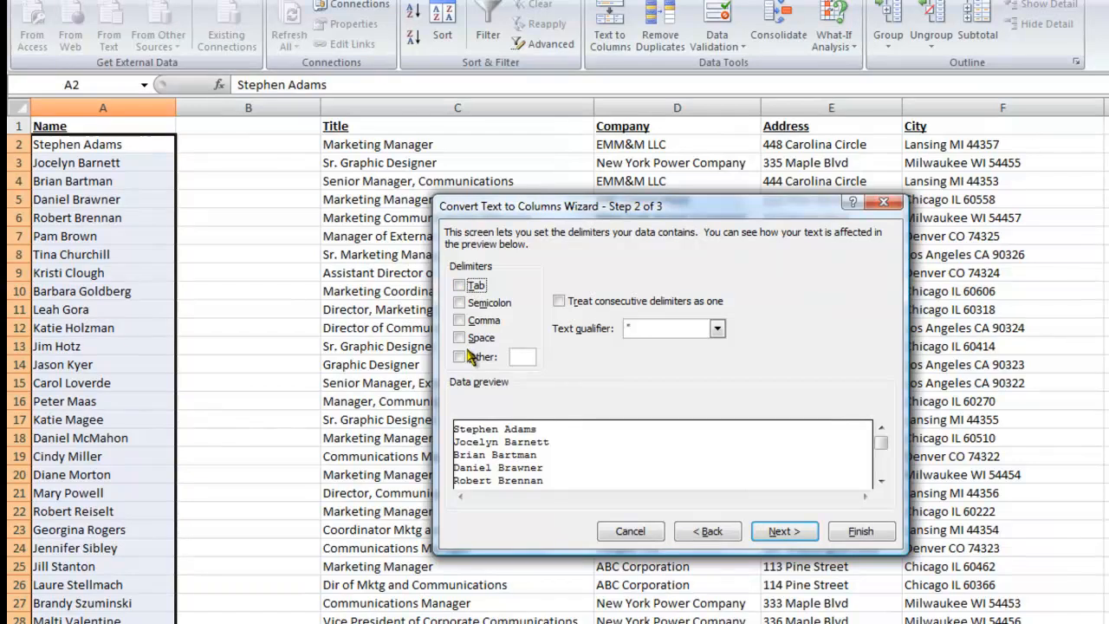
{"action": "left_click", "coordinate": [460, 338]}
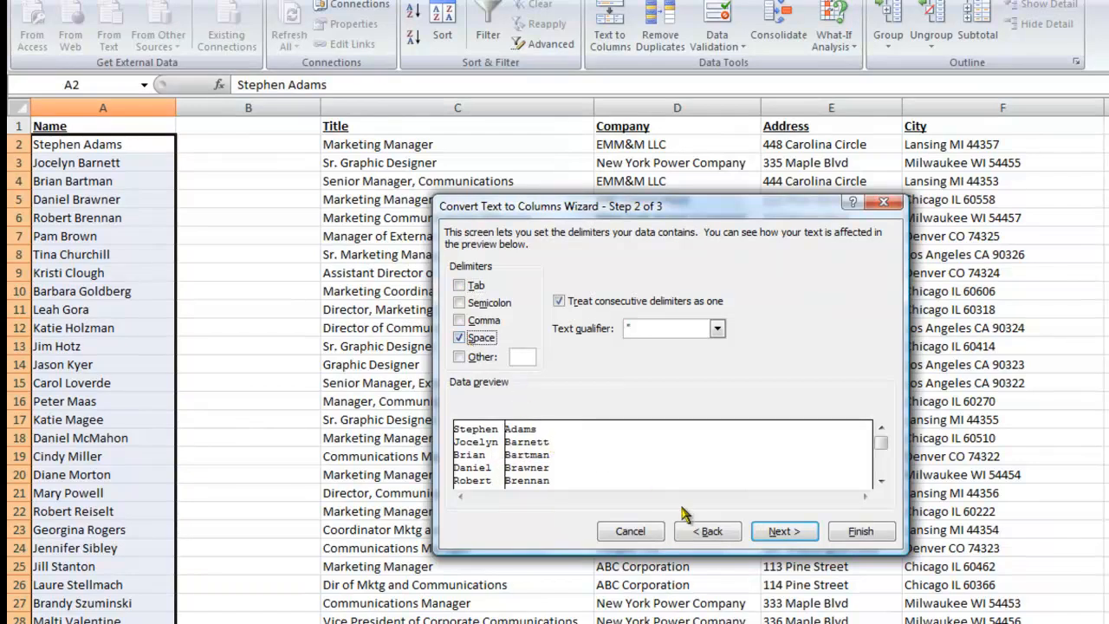
{"action": "left_click", "coordinate": [783, 533]}
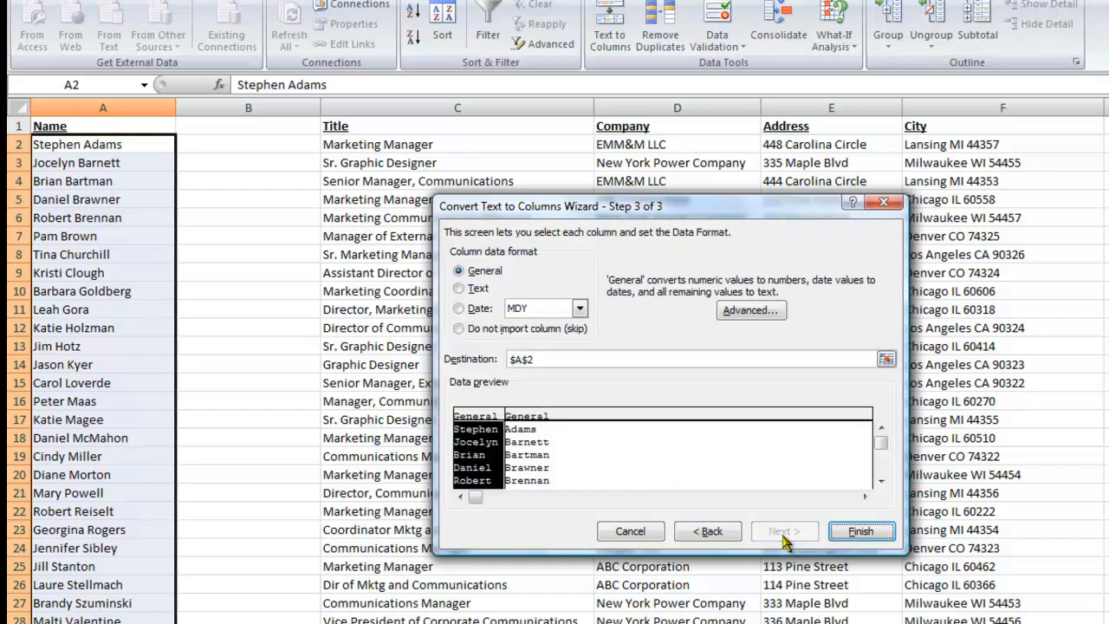
{"action": "left_click", "coordinate": [854, 537]}
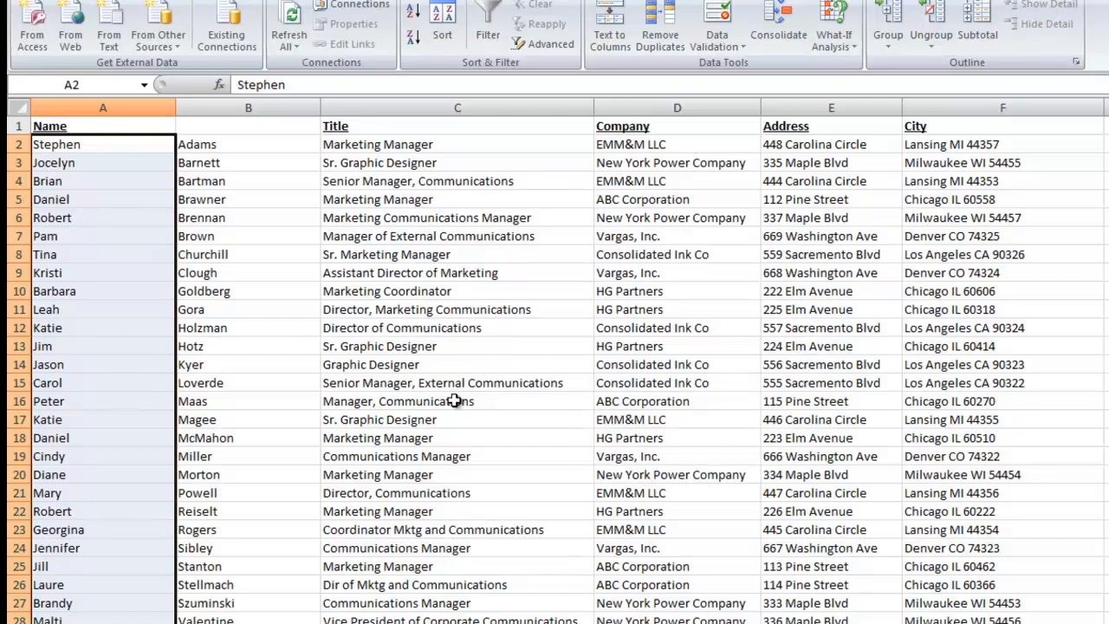
Step: Undo the Text to Columns split of the names
{"action": "left_click", "coordinate": [307, 317]}
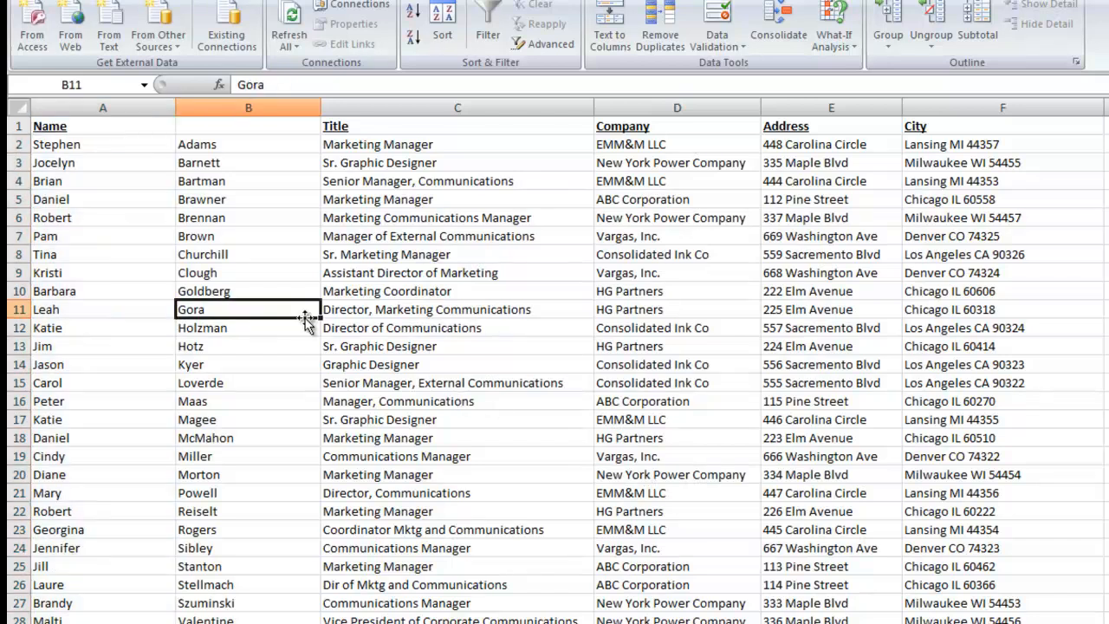
{"action": "left_click", "coordinate": [167, 307]}
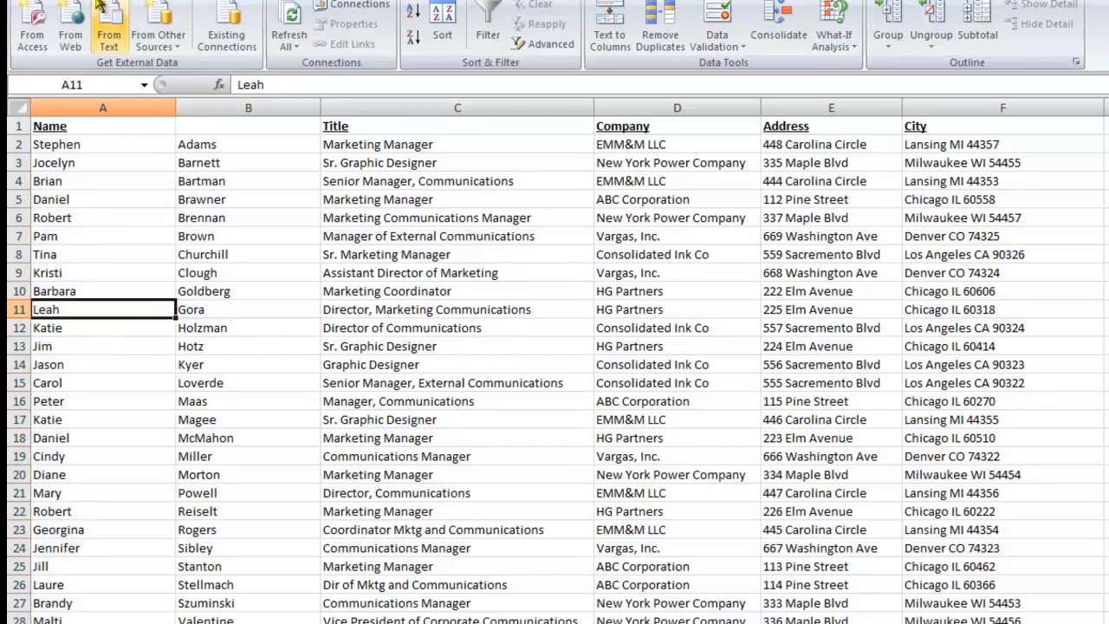
{"action": "key", "text": "ctrl+z"}
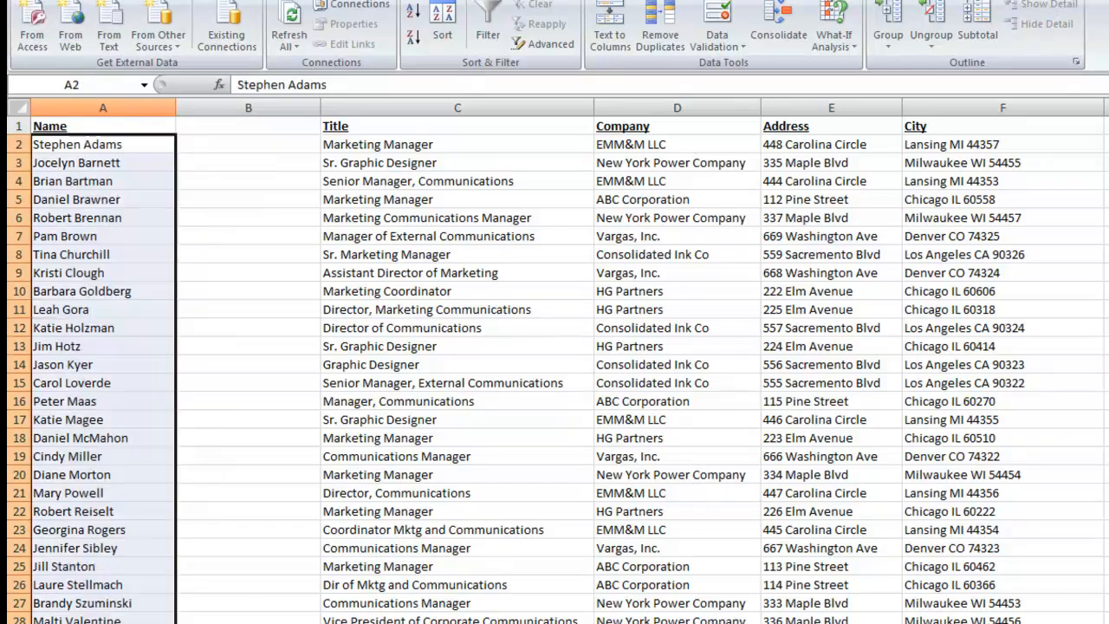
Step: Add the middle initial X. to the name in A3 and J. to the name in A4
{"action": "left_click", "coordinate": [101, 165]}
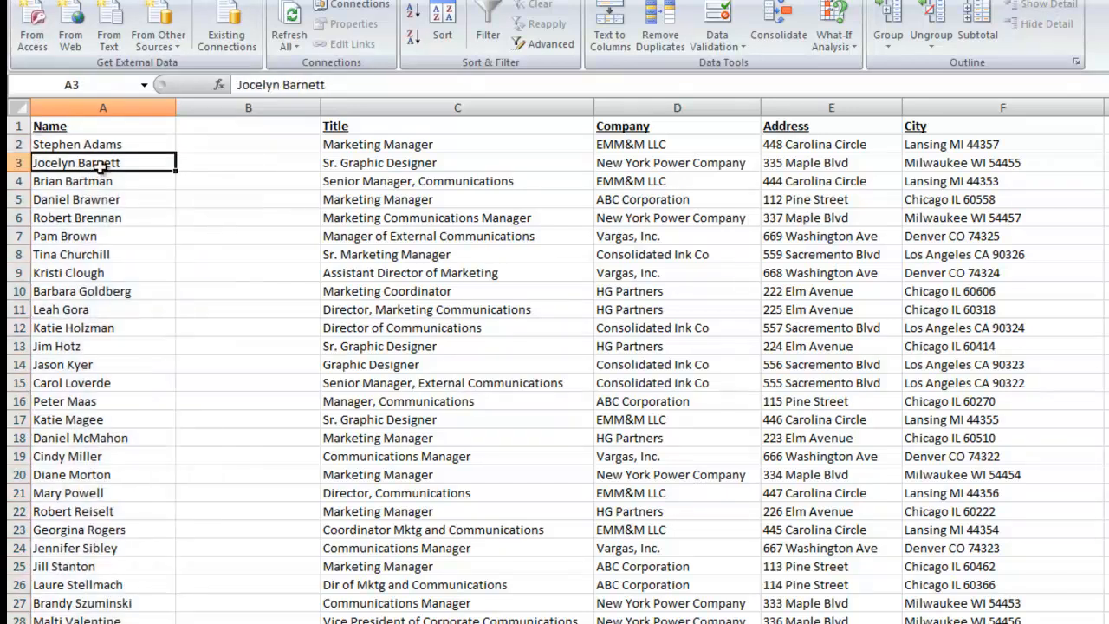
{"action": "left_click", "coordinate": [277, 84]}
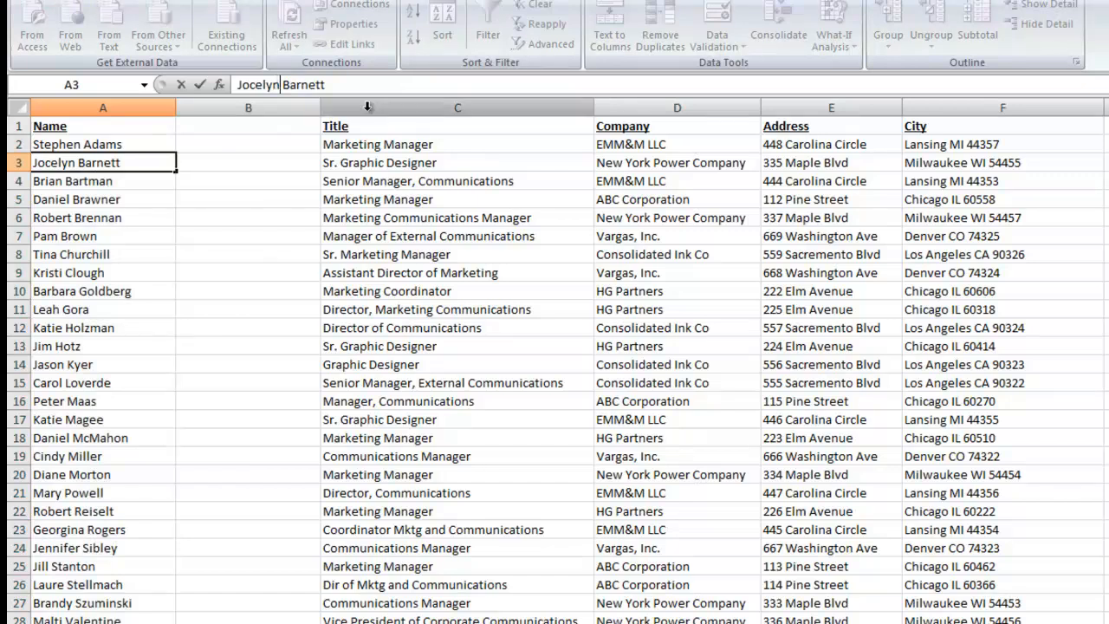
{"action": "type", "text": "X."}
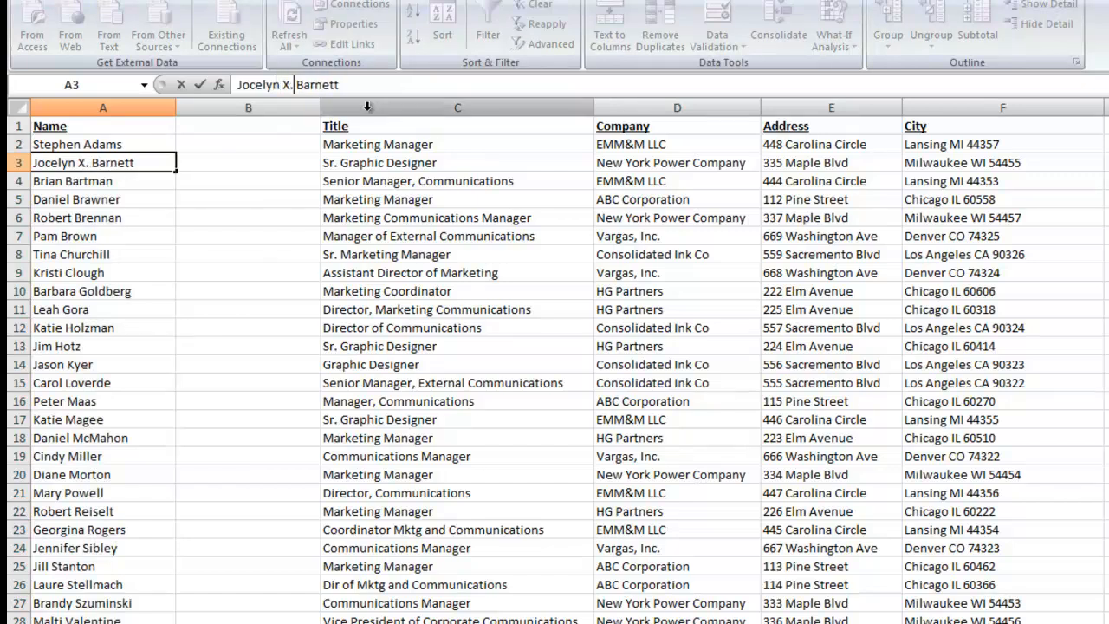
{"action": "left_click", "coordinate": [154, 182]}
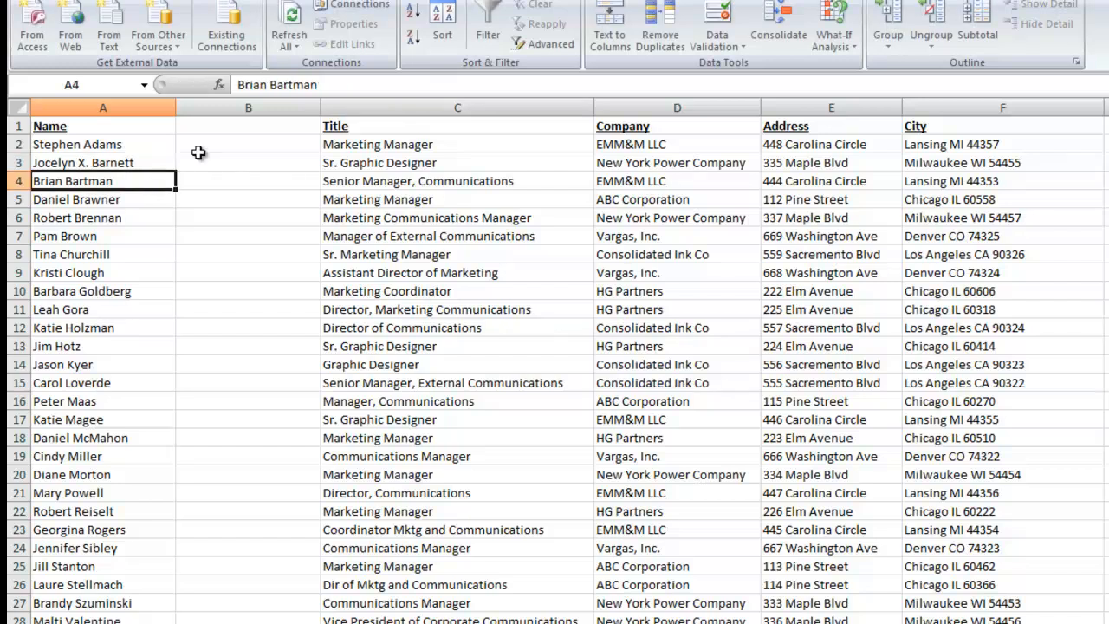
{"action": "left_click", "coordinate": [271, 85]}
{"action": "type", "text": "J."}
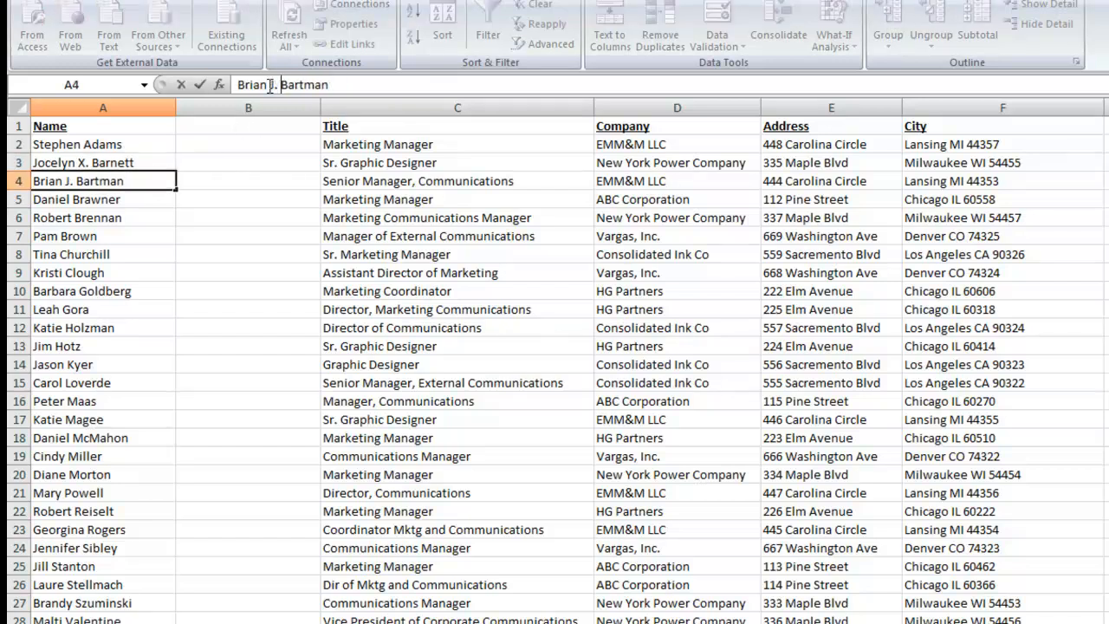
{"action": "left_click", "coordinate": [297, 180]}
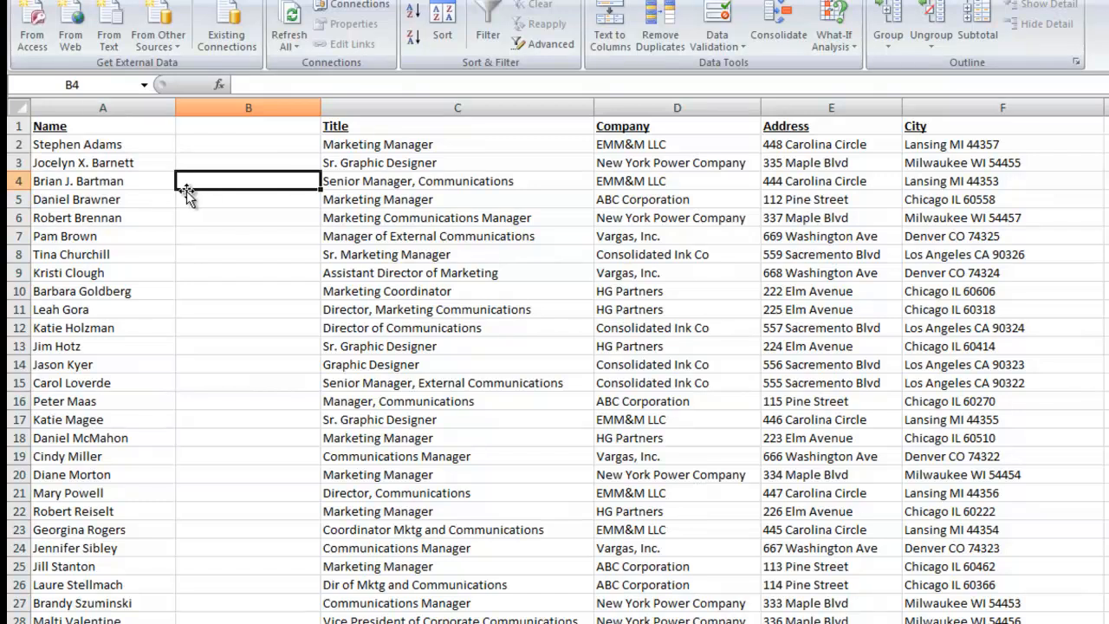
Step: Insert a second blank column between the Name and Title columns
{"action": "left_click", "coordinate": [237, 109]}
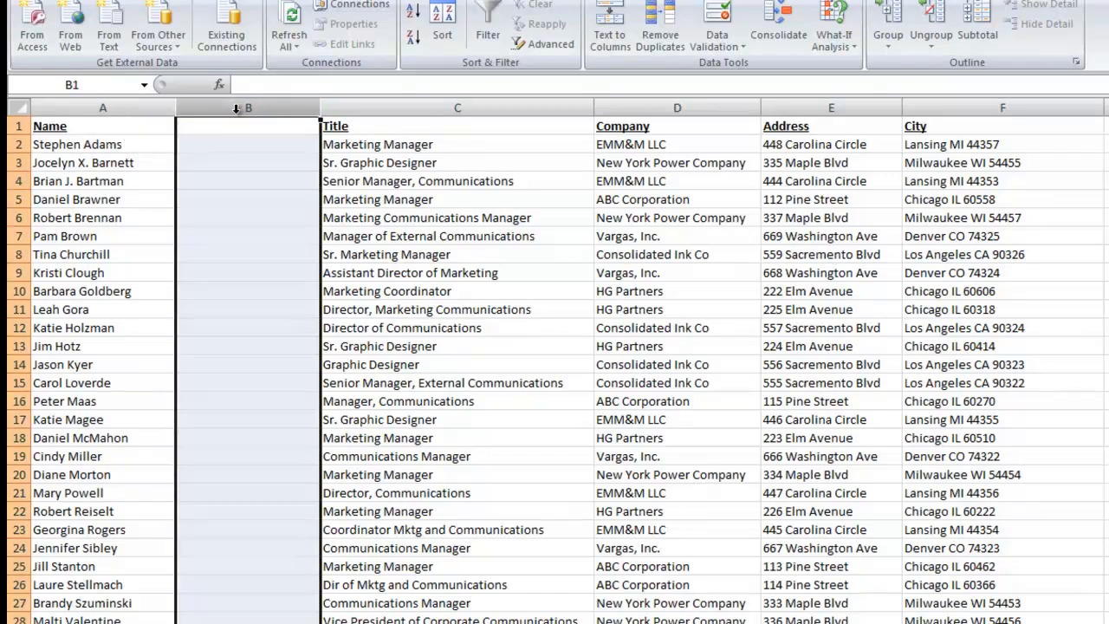
{"action": "left_click", "coordinate": [68, 0]}
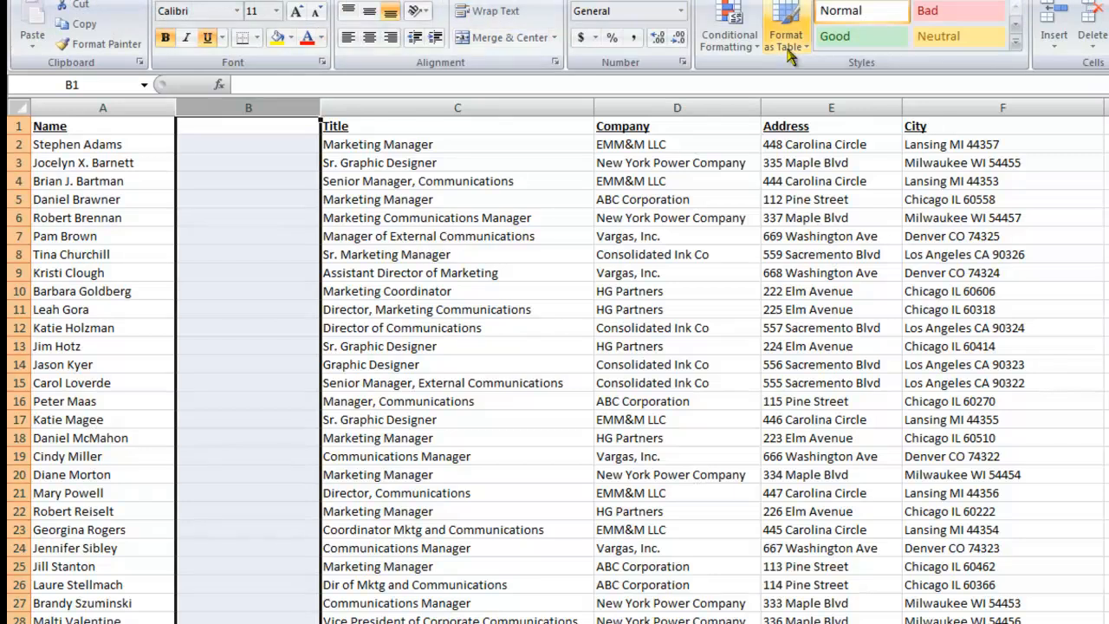
{"action": "left_click", "coordinate": [1053, 26]}
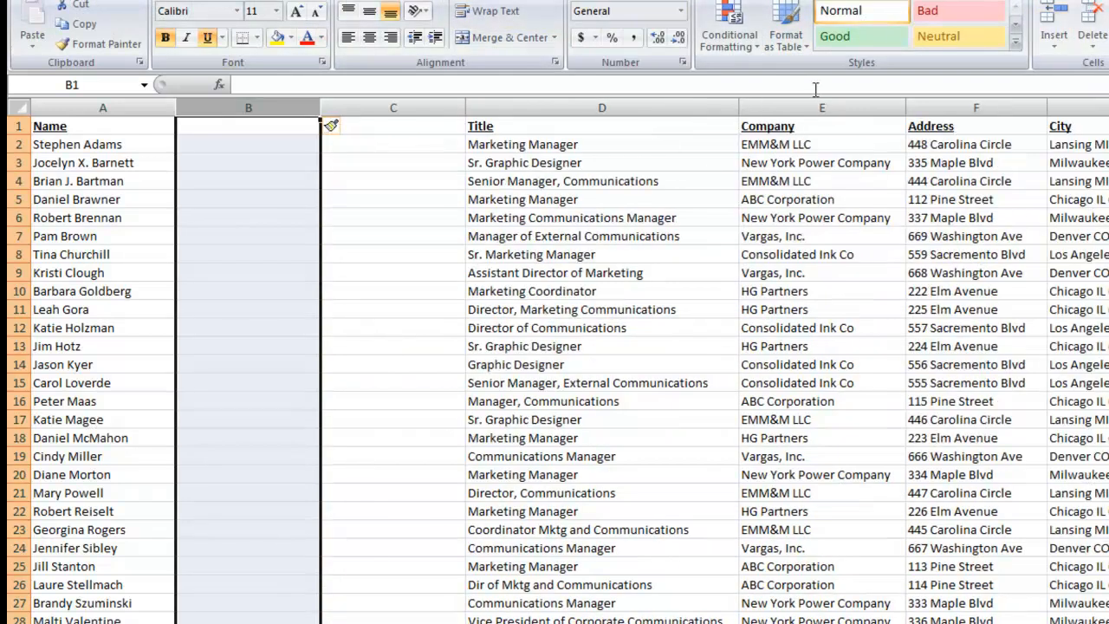
Step: Split the full names from A2 down into columns A to C using Text to Columns, delimited by Space in General format
{"action": "left_click", "coordinate": [143, 144]}
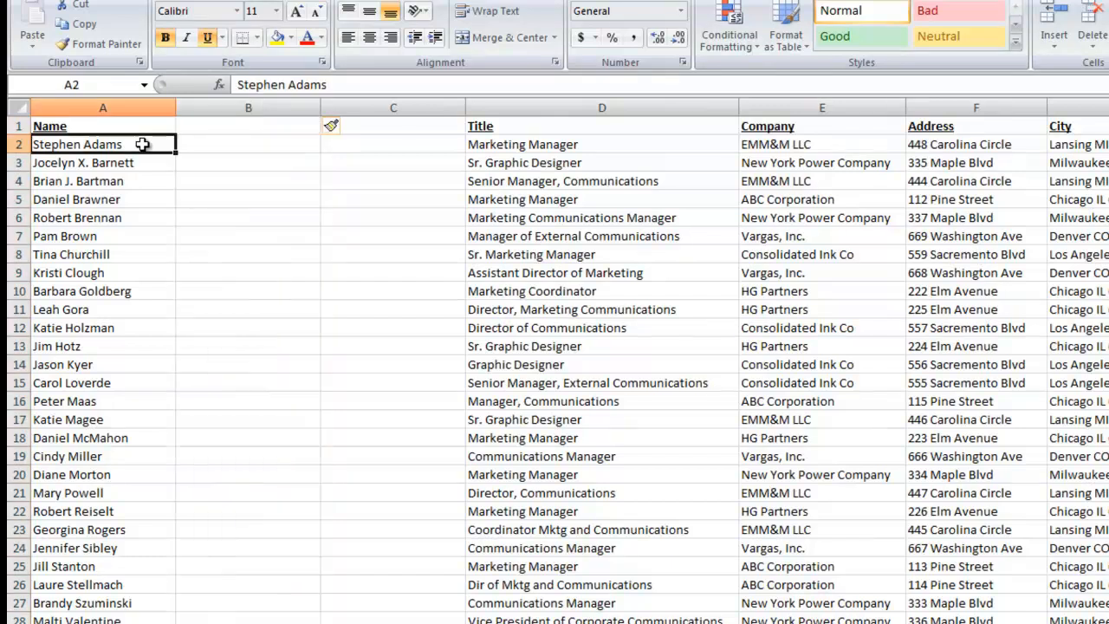
{"action": "key", "text": "shift+Down"}
{"action": "key", "text": "shift+Down"}
{"action": "key", "text": "shift+Down"}
{"action": "key", "text": "shift+Down"}
{"action": "key", "text": "shift+Down"}
{"action": "key", "text": "shift+Down"}
{"action": "key", "text": "shift+Down"}
{"action": "key", "text": "shift+Down"}
{"action": "key", "text": "shift+Down"}
{"action": "key", "text": "shift+Down"}
{"action": "key", "text": "shift+Down"}
{"action": "key", "text": "shift+Down"}
{"action": "key", "text": "shift+Down"}
{"action": "key", "text": "shift+Down"}
{"action": "key", "text": "shift+Down"}
{"action": "key", "text": "shift+Down"}
{"action": "key", "text": "shift+Down"}
{"action": "key", "text": "shift+Down"}
{"action": "key", "text": "shift+Down"}
{"action": "key", "text": "shift+Down"}
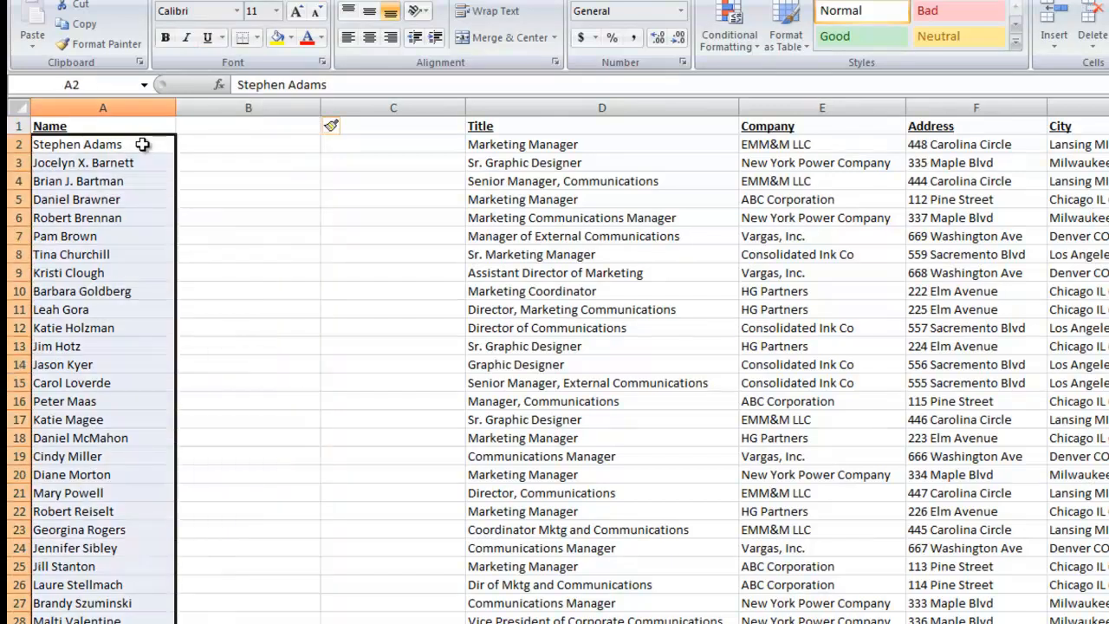
{"action": "left_click", "coordinate": [314, 0]}
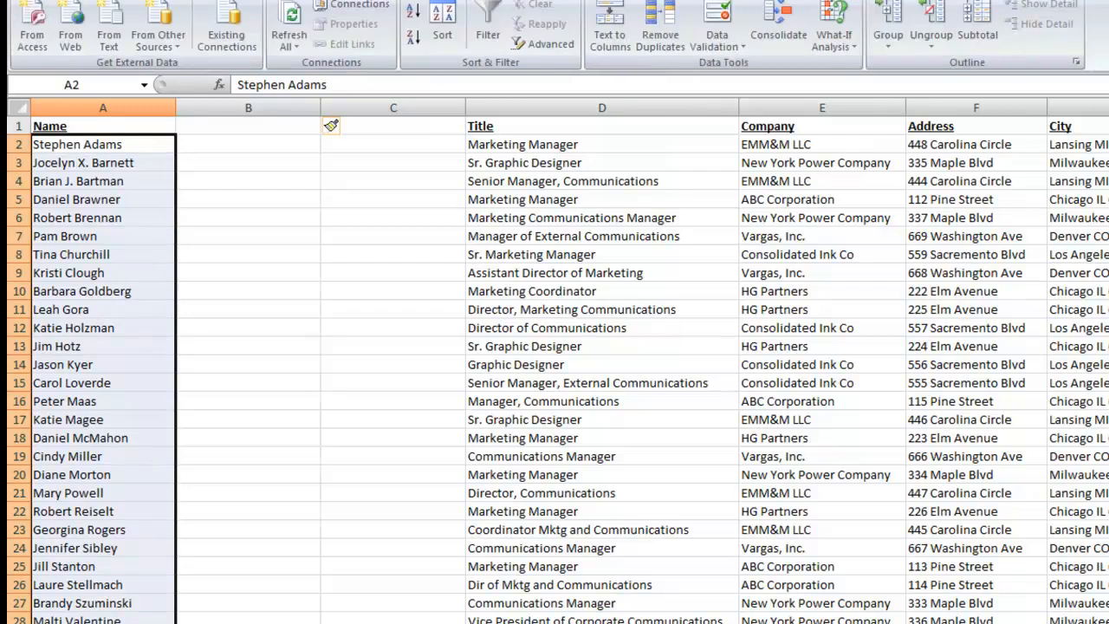
{"action": "left_click", "coordinate": [614, 28]}
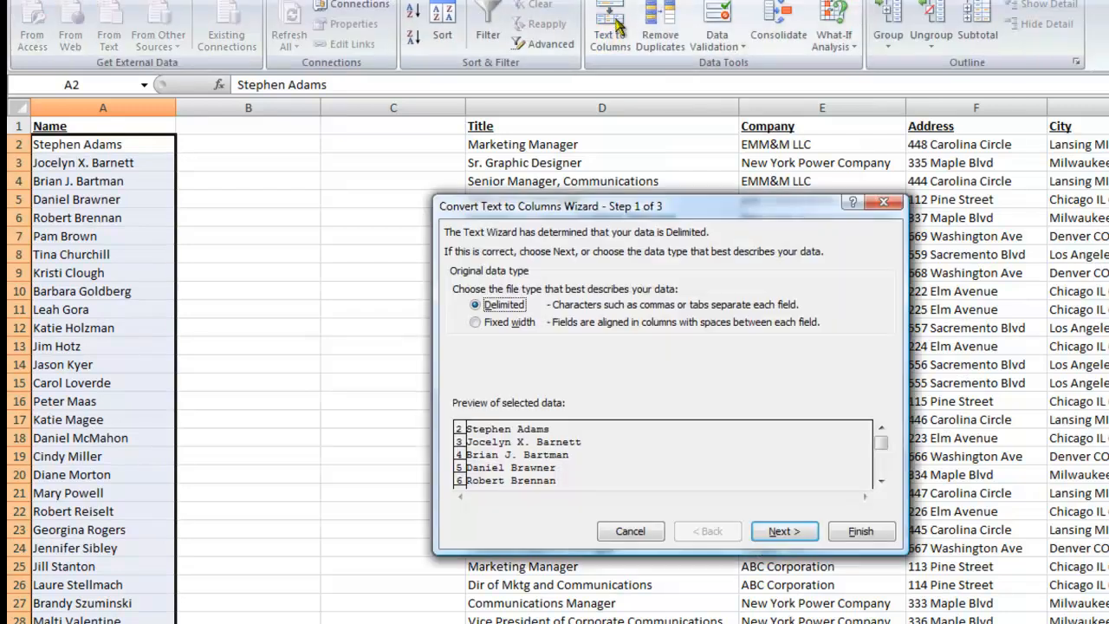
{"action": "left_click", "coordinate": [808, 534]}
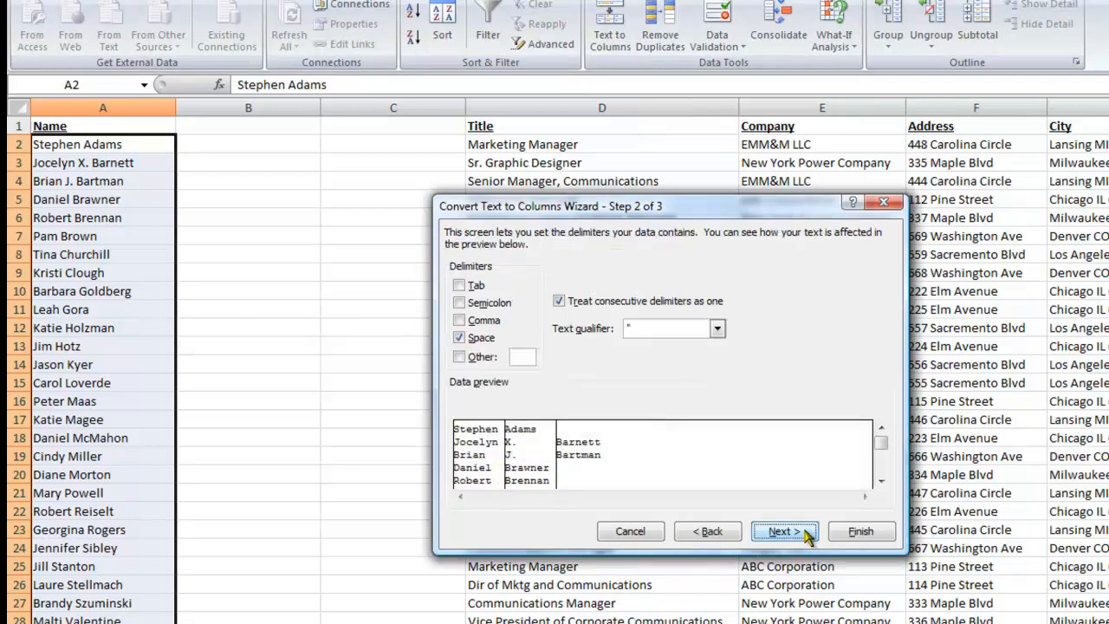
{"action": "left_click", "coordinate": [808, 534]}
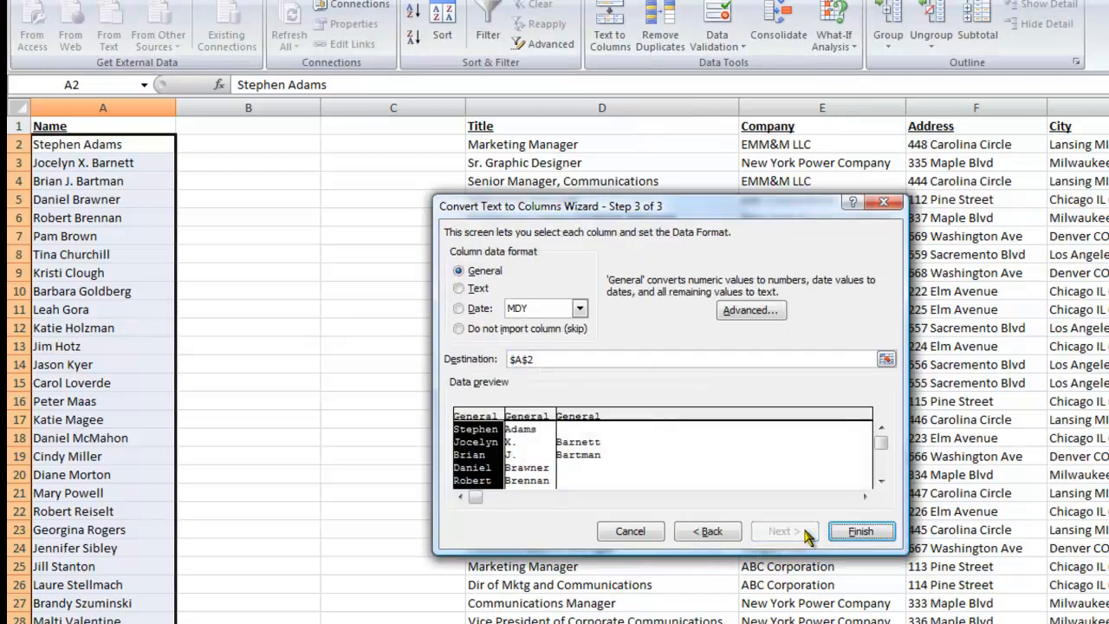
{"action": "left_click", "coordinate": [860, 531]}
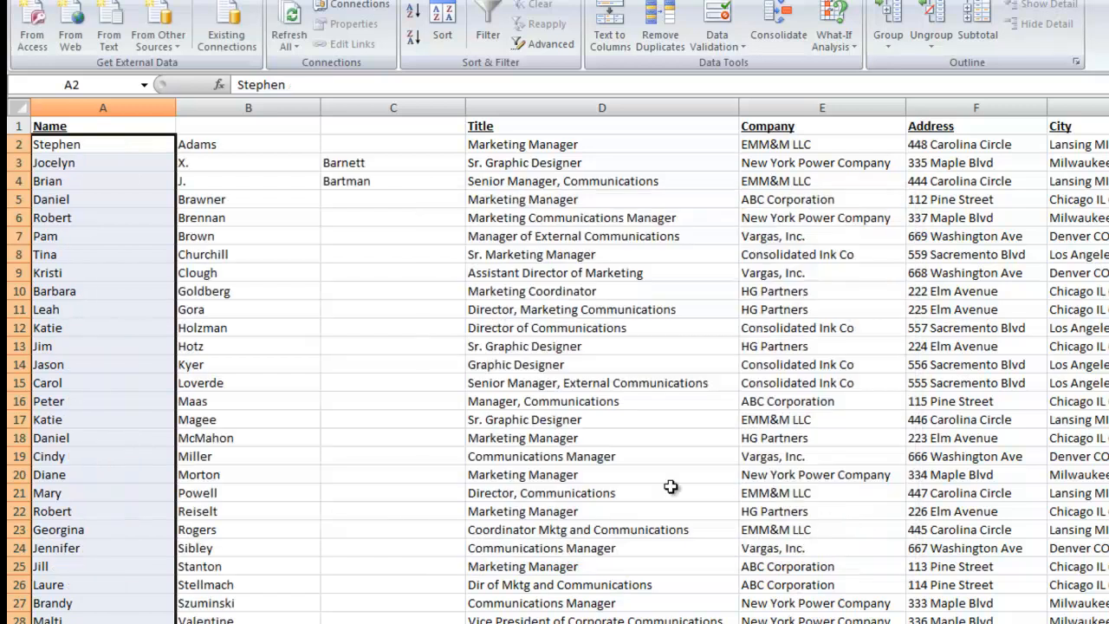
Step: Clear the middle initials from cells B3 and B4
{"action": "left_click", "coordinate": [392, 269]}
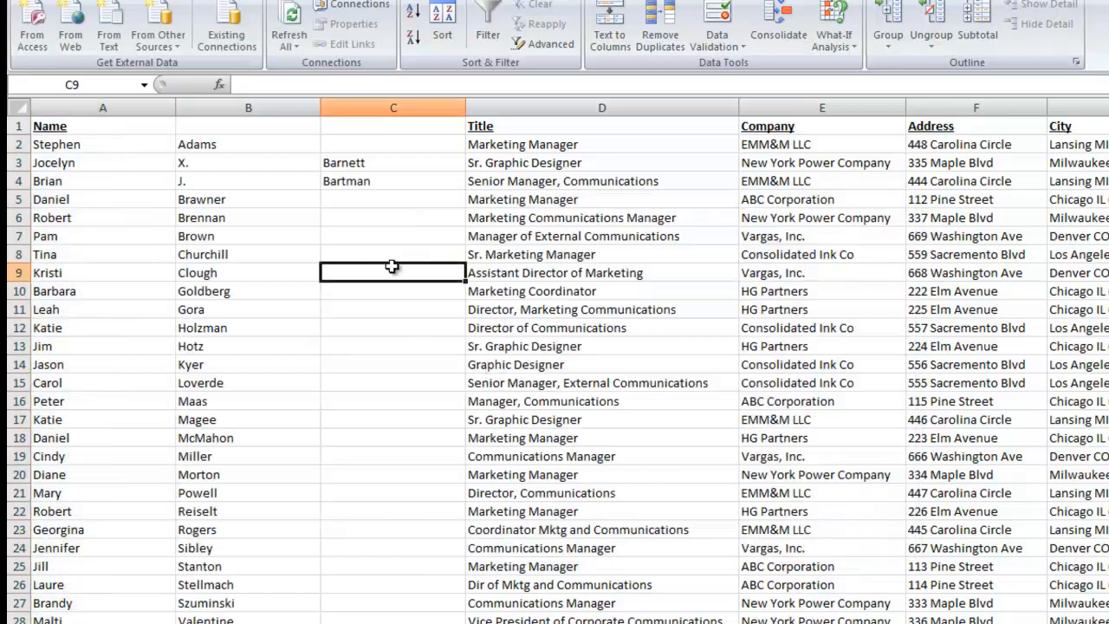
{"action": "left_click", "coordinate": [357, 187]}
{"action": "left_click", "coordinate": [278, 180]}
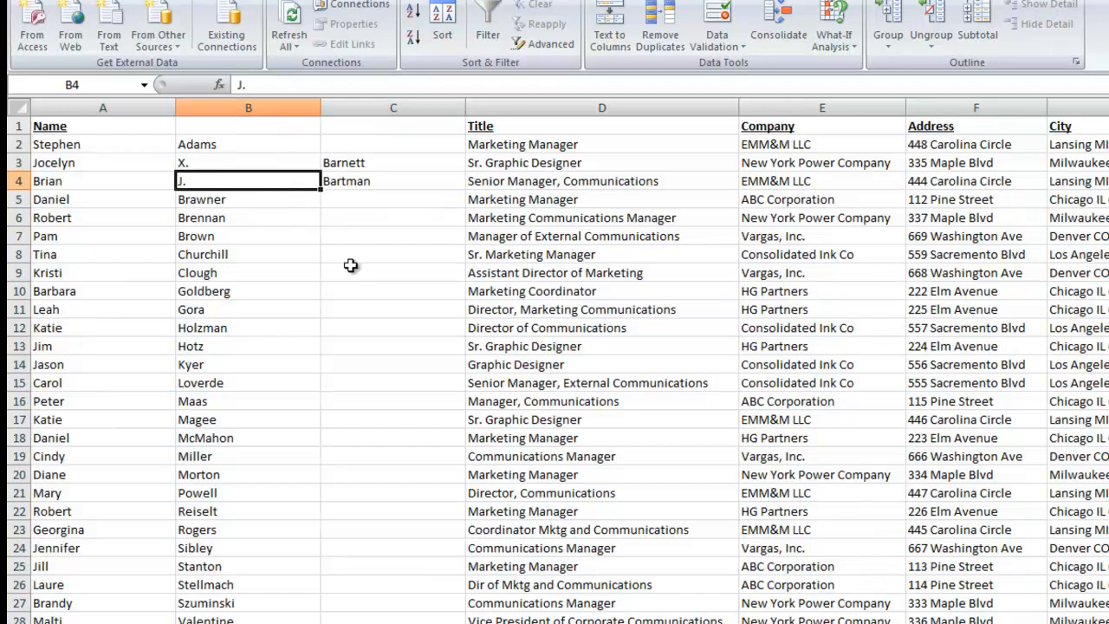
{"action": "key", "text": "shift+Up"}
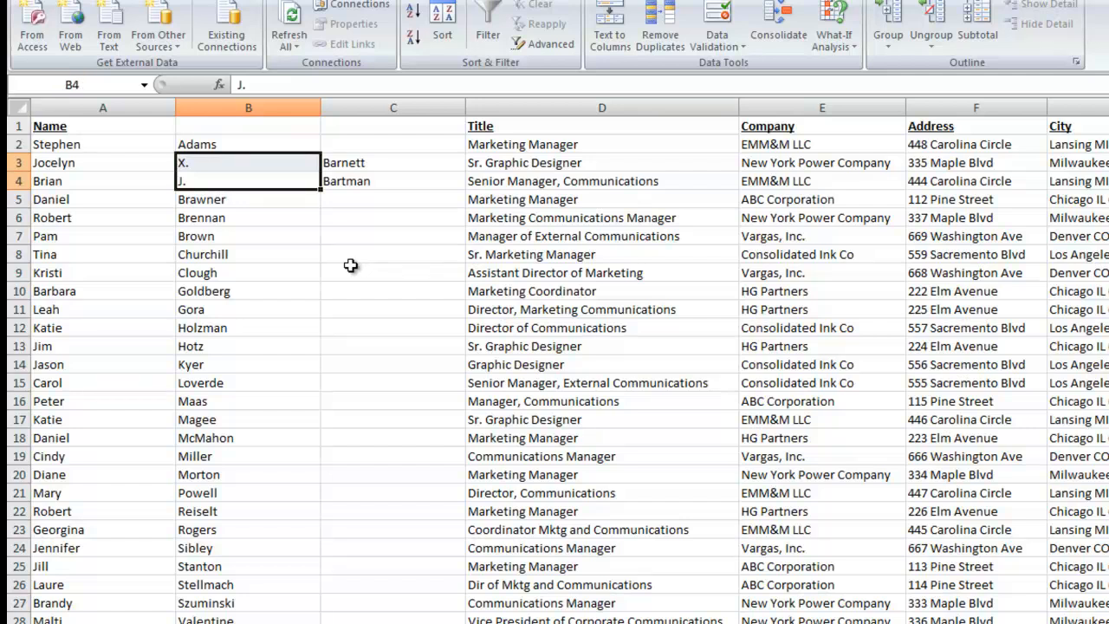
Step: Move the two last names from C3:C4 into B3:B4
{"action": "left_click", "coordinate": [360, 157]}
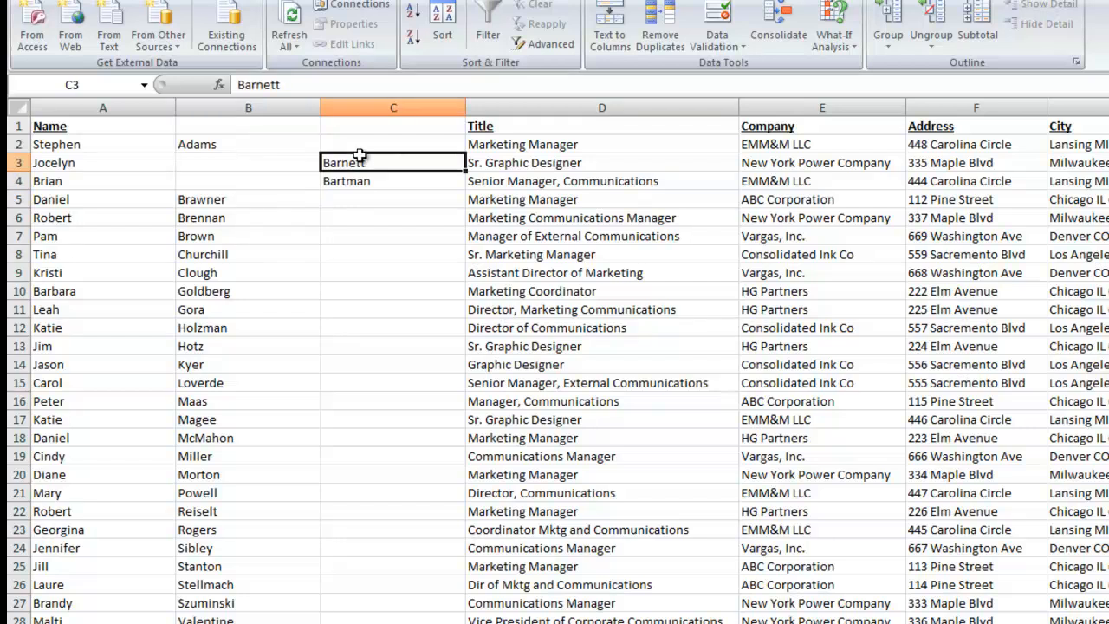
{"action": "key", "text": "shift+Down"}
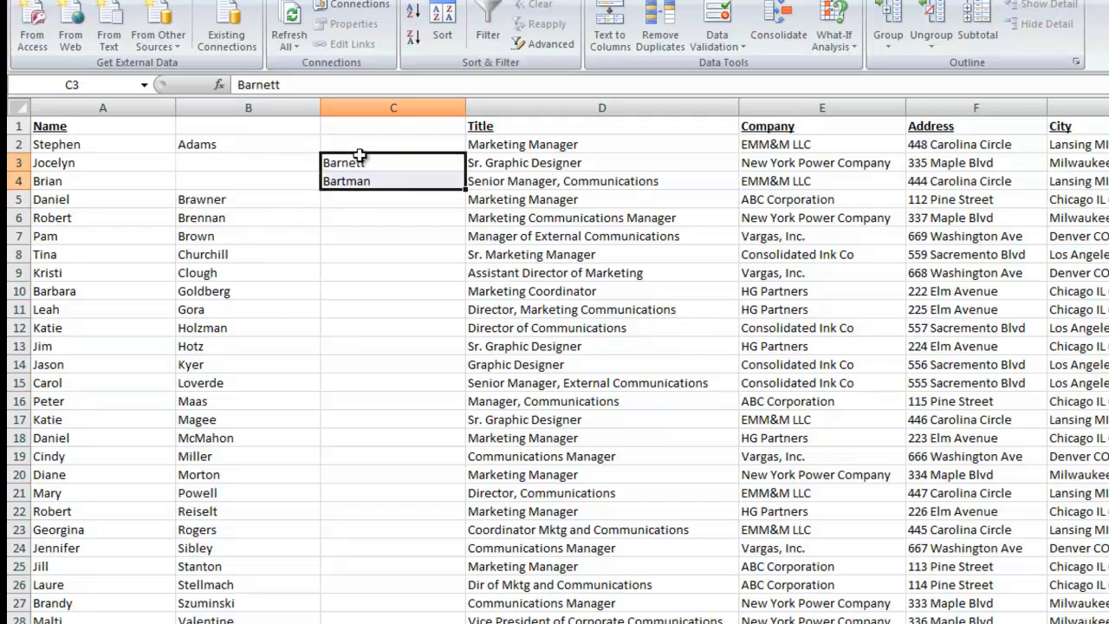
{"action": "left_click_drag", "start_coordinate": [345, 186], "coordinate": [294, 191]}
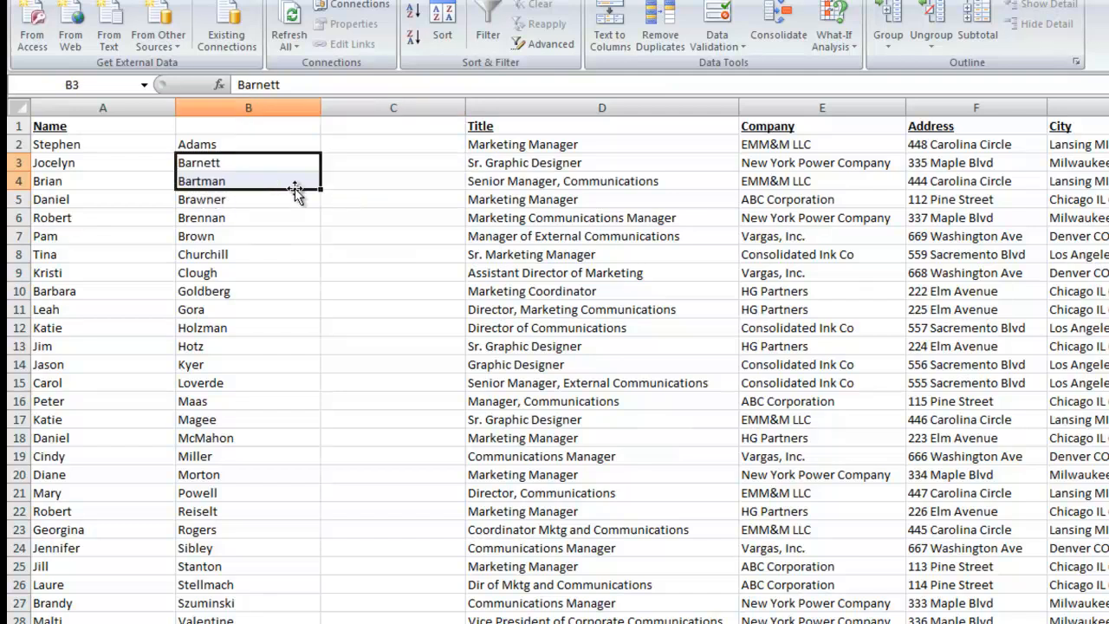
Step: Delete the empty column C between the last names and the Title column
{"action": "left_click", "coordinate": [395, 108]}
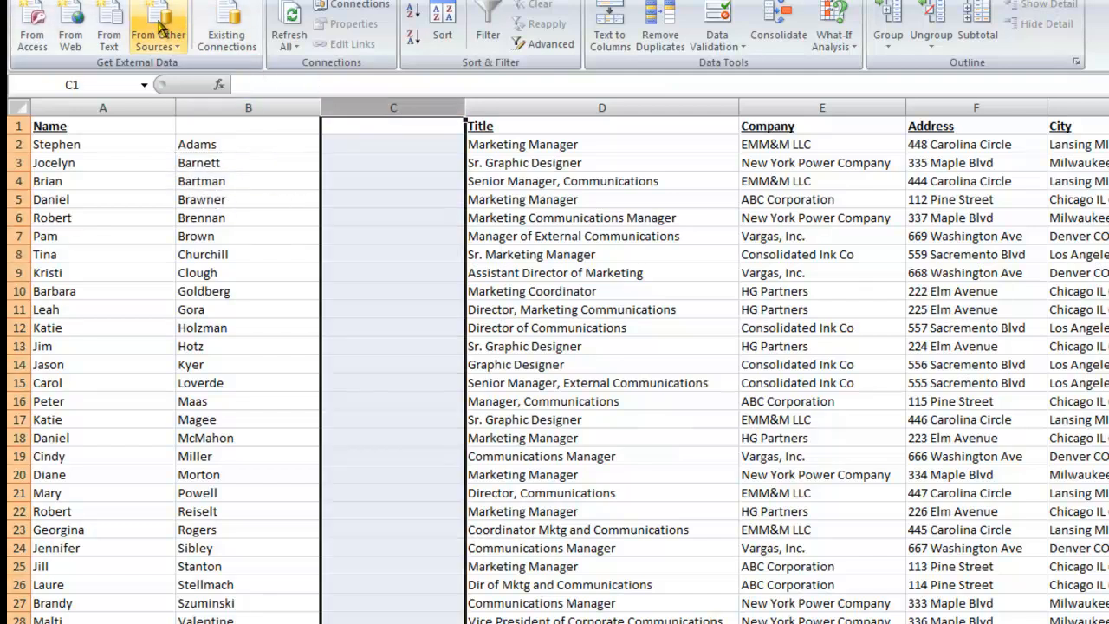
{"action": "left_click", "coordinate": [67, 0]}
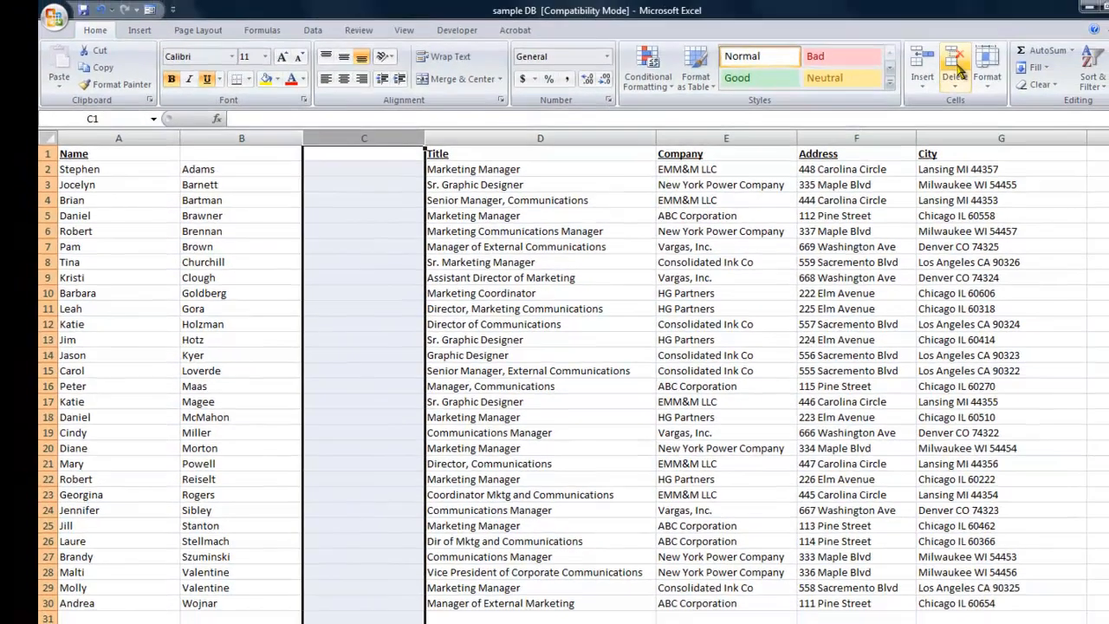
{"action": "left_click", "coordinate": [1036, 43]}
{"action": "left_click", "coordinate": [907, 152]}
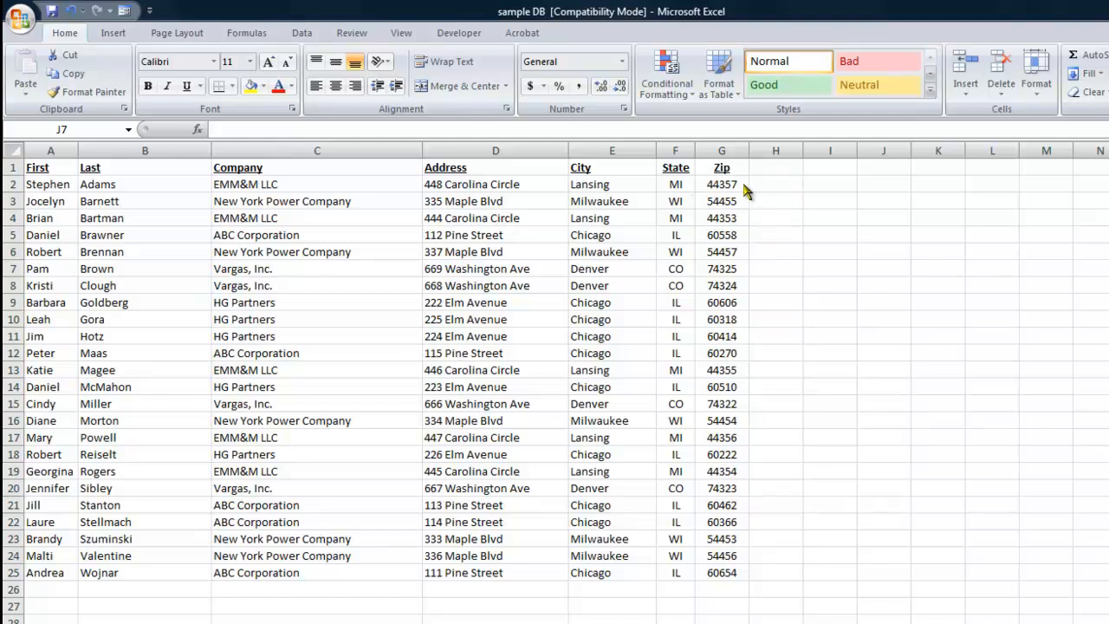
{"action": "left_click", "coordinate": [784, 187]}
{"action": "left_click", "coordinate": [784, 187]}
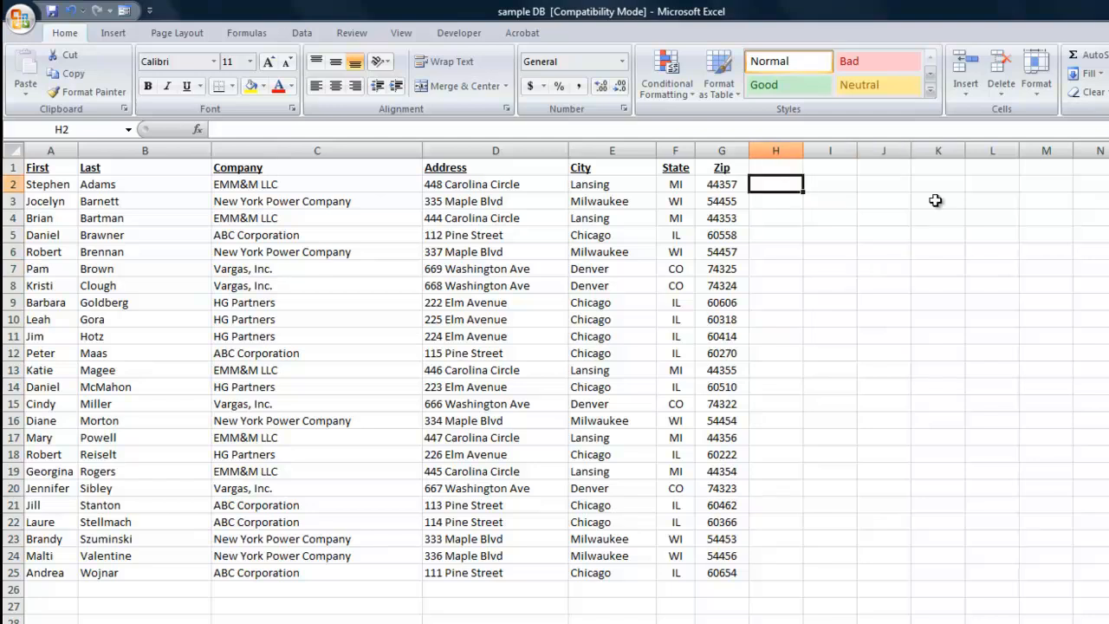
{"action": "type", "text": "=con"}
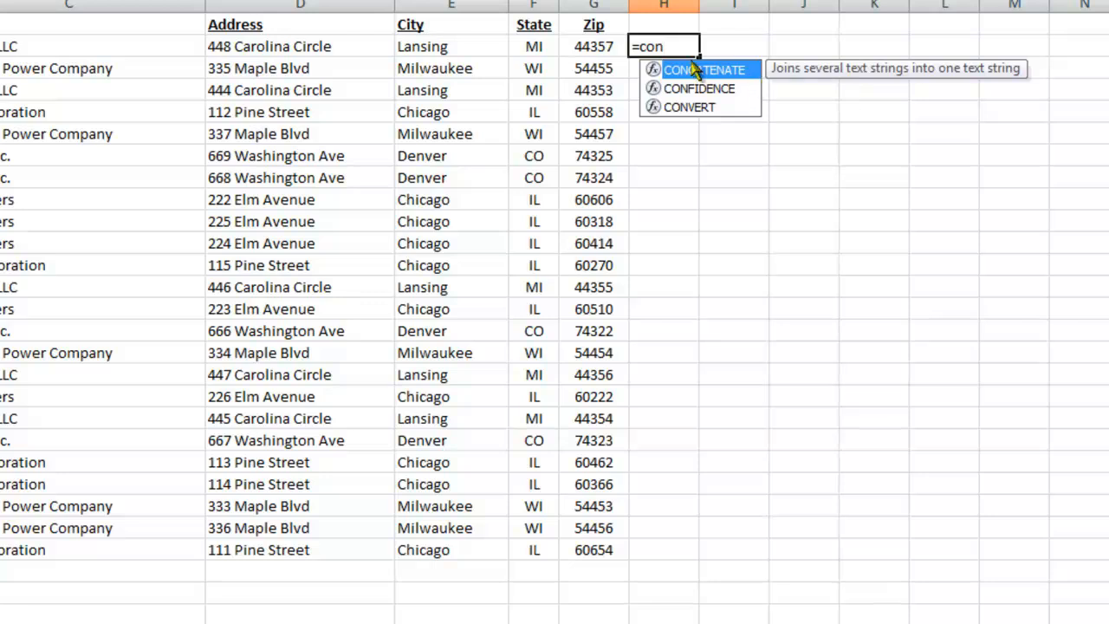
{"action": "key", "text": "BackSpace"}
{"action": "key", "text": "BackSpace"}
{"action": "key", "text": "BackSpace"}
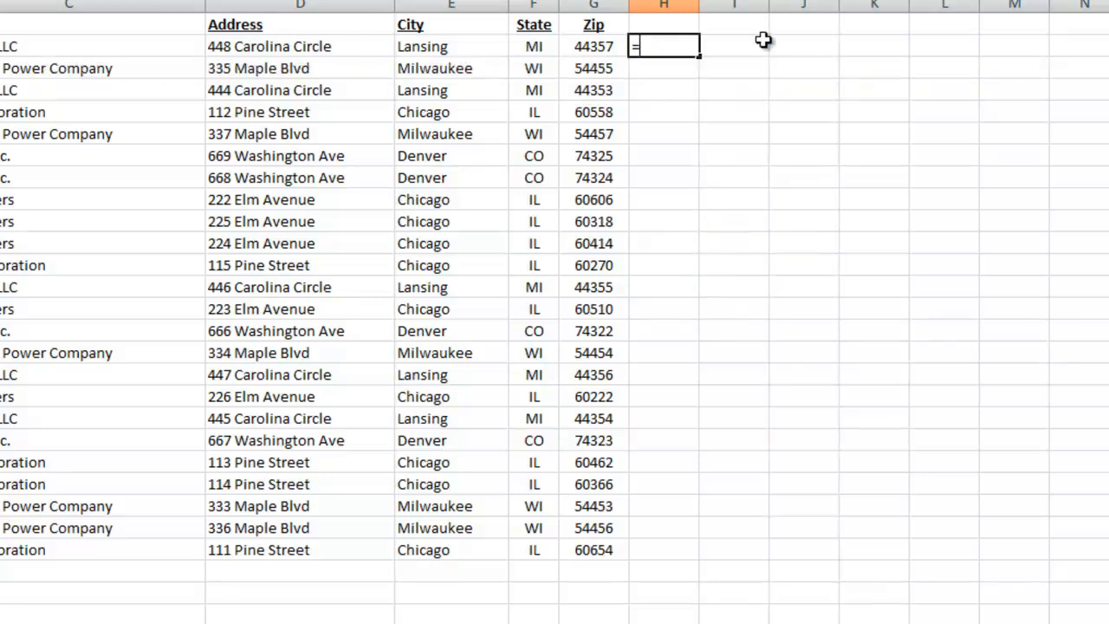
{"action": "key", "text": "Escape"}
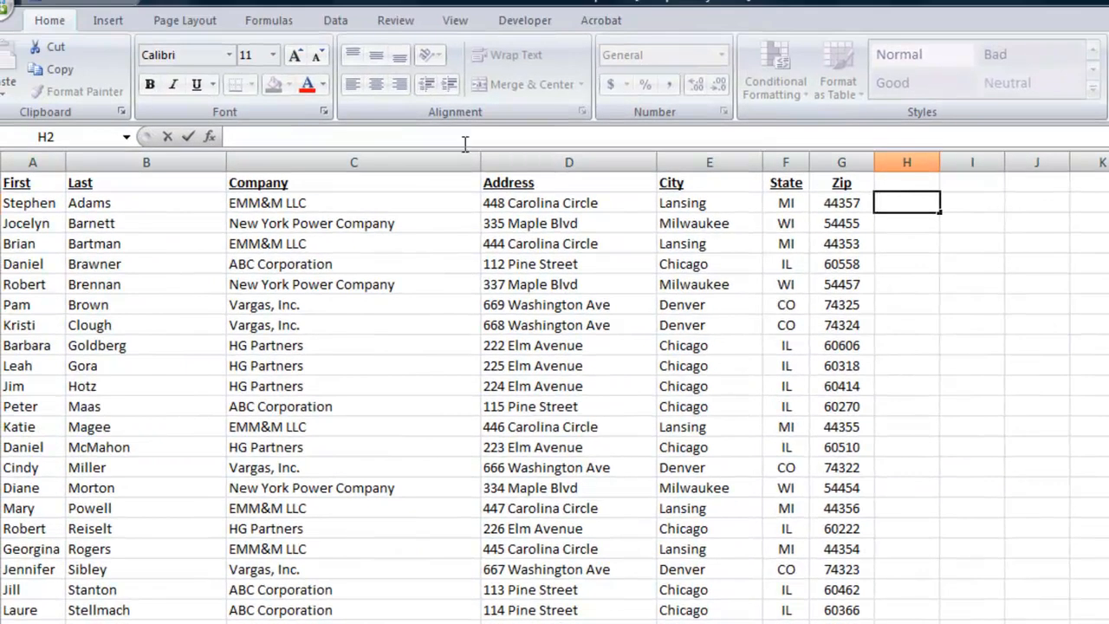
Step: Insert a CONCATENATE function in H2 that joins city E2, state F2 and zip G2 with a space between each
{"action": "left_click", "coordinate": [275, 26]}
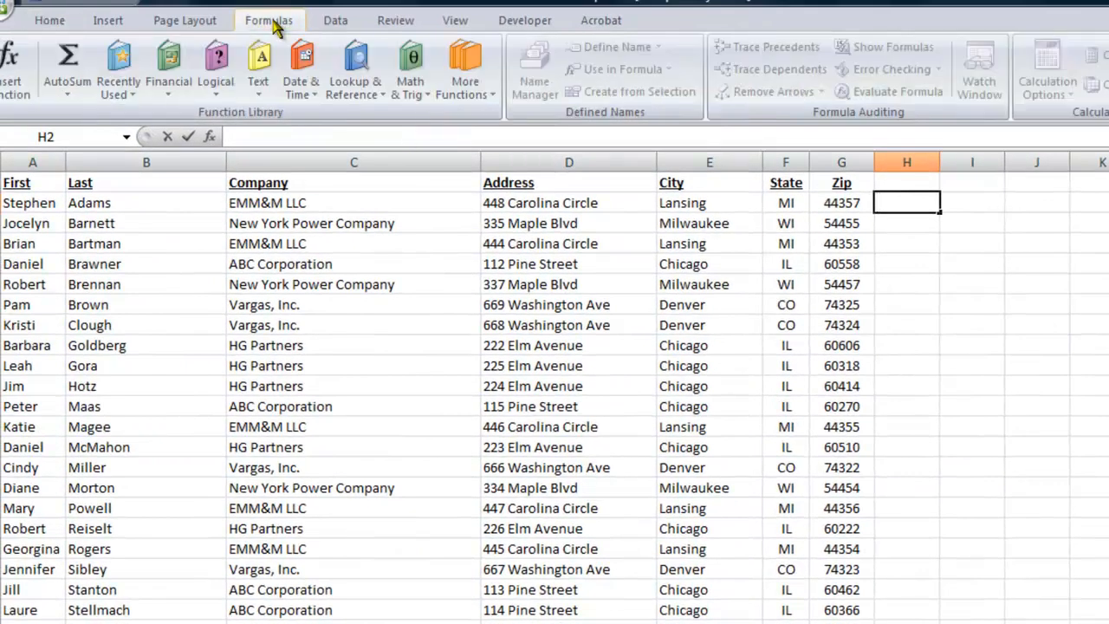
{"action": "left_click", "coordinate": [268, 100]}
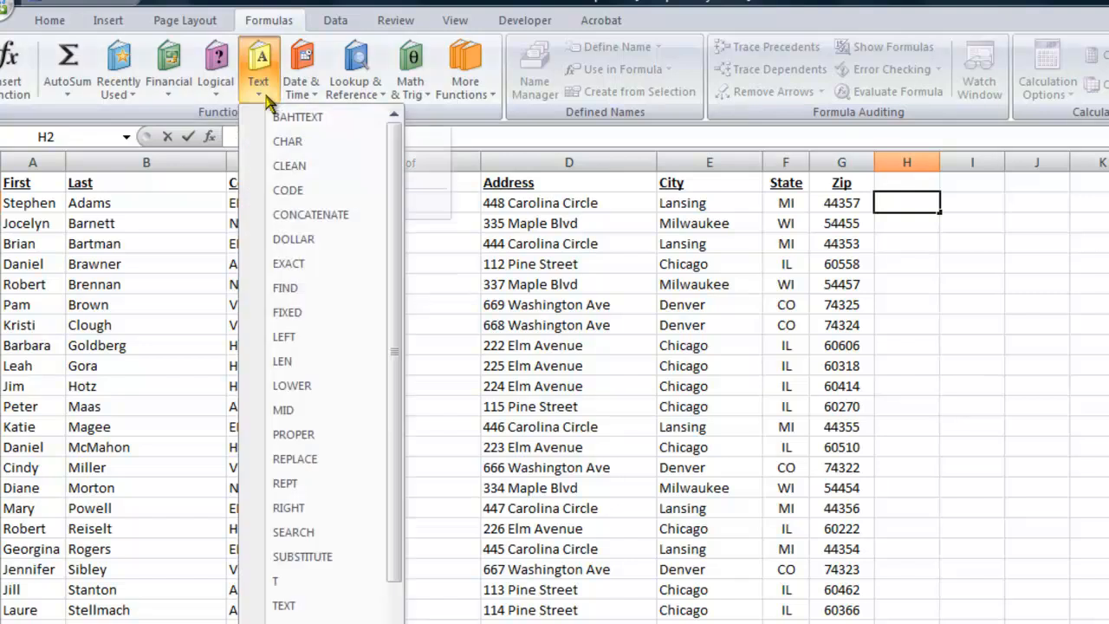
{"action": "left_click", "coordinate": [362, 218]}
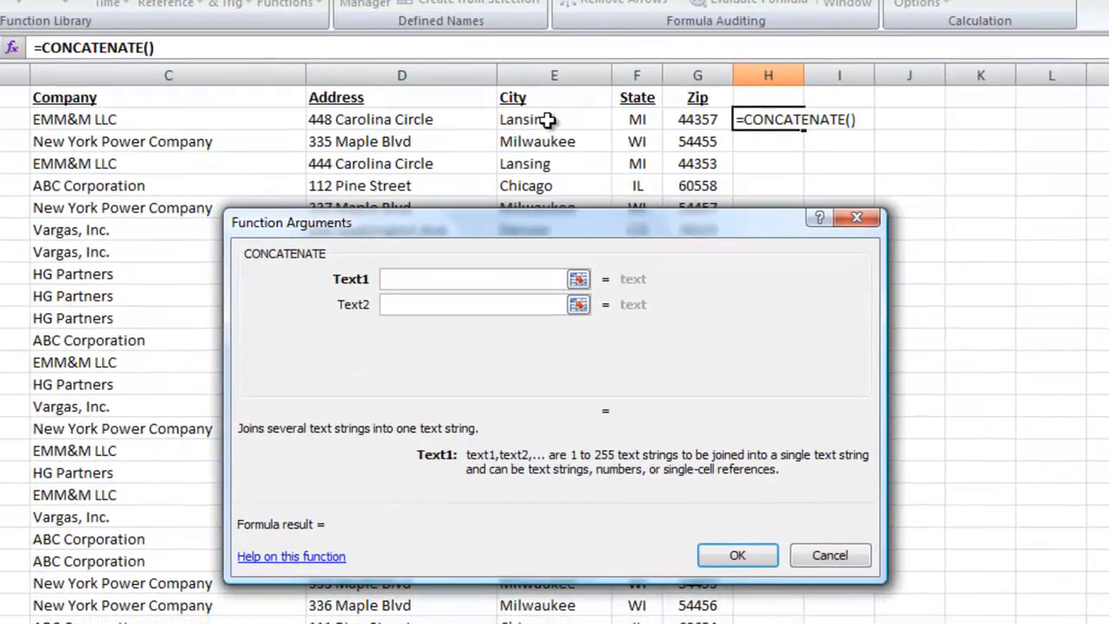
{"action": "left_click", "coordinate": [703, 203]}
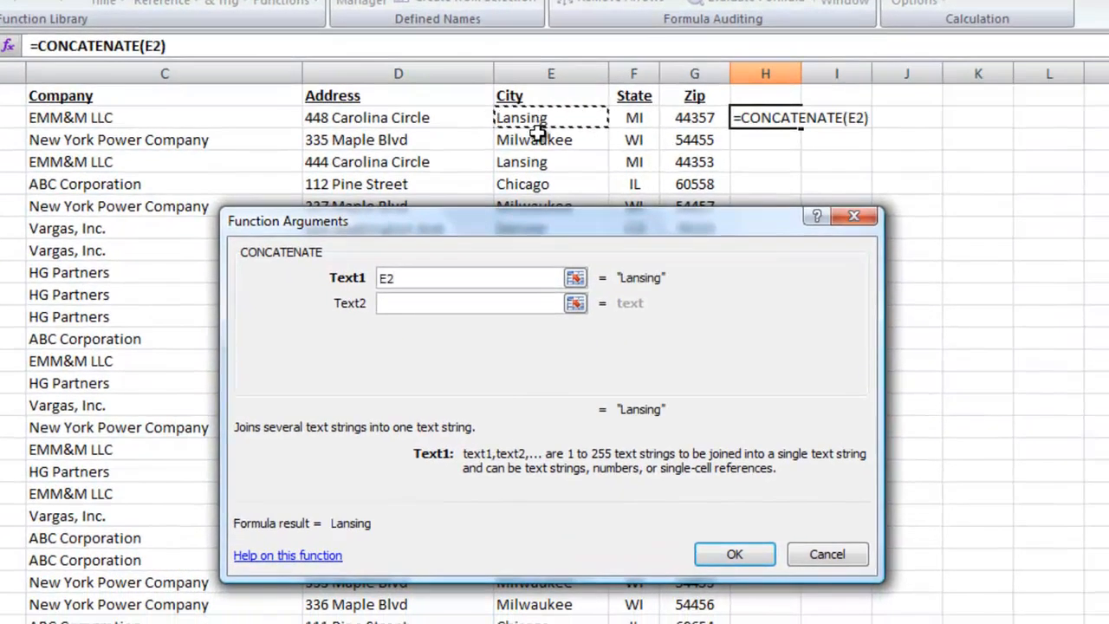
{"action": "left_click", "coordinate": [481, 305]}
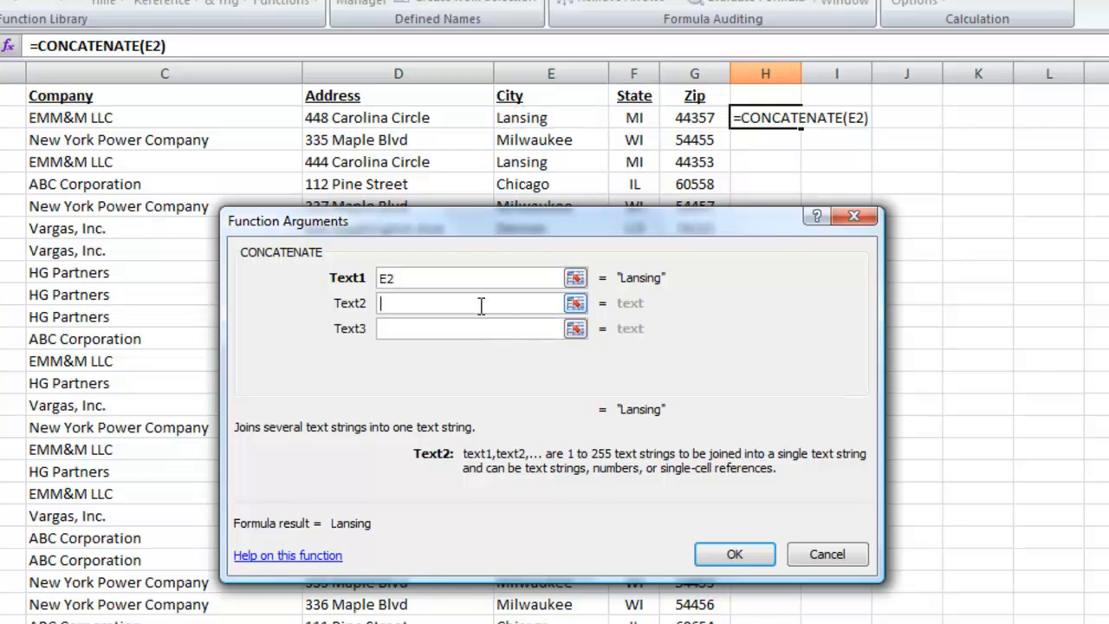
{"action": "type", "text": "\" \""}
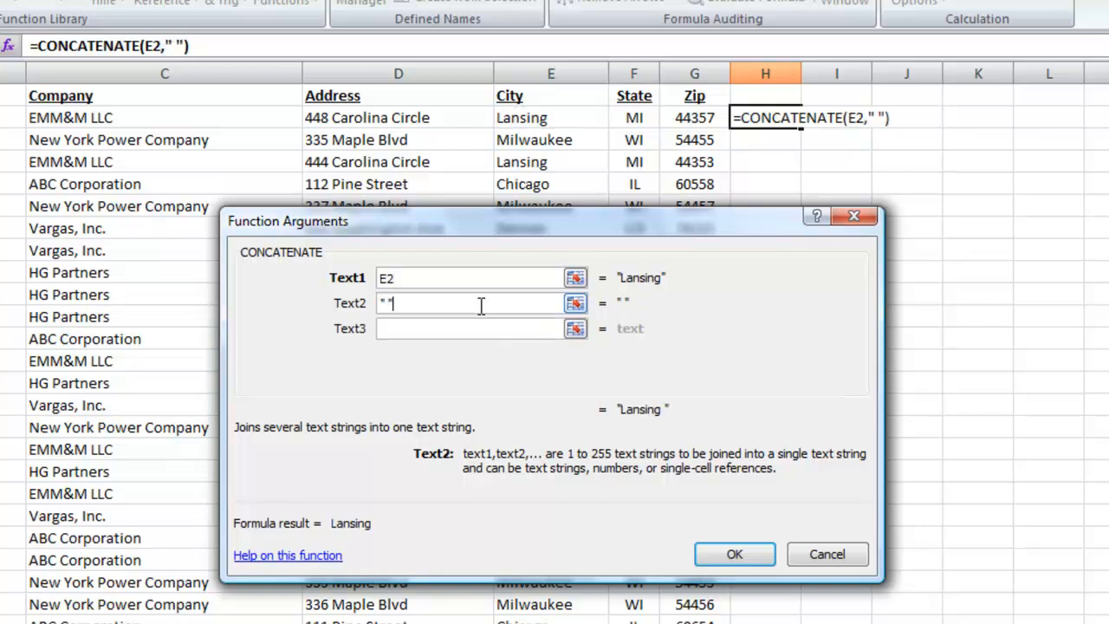
{"action": "left_click", "coordinate": [486, 333]}
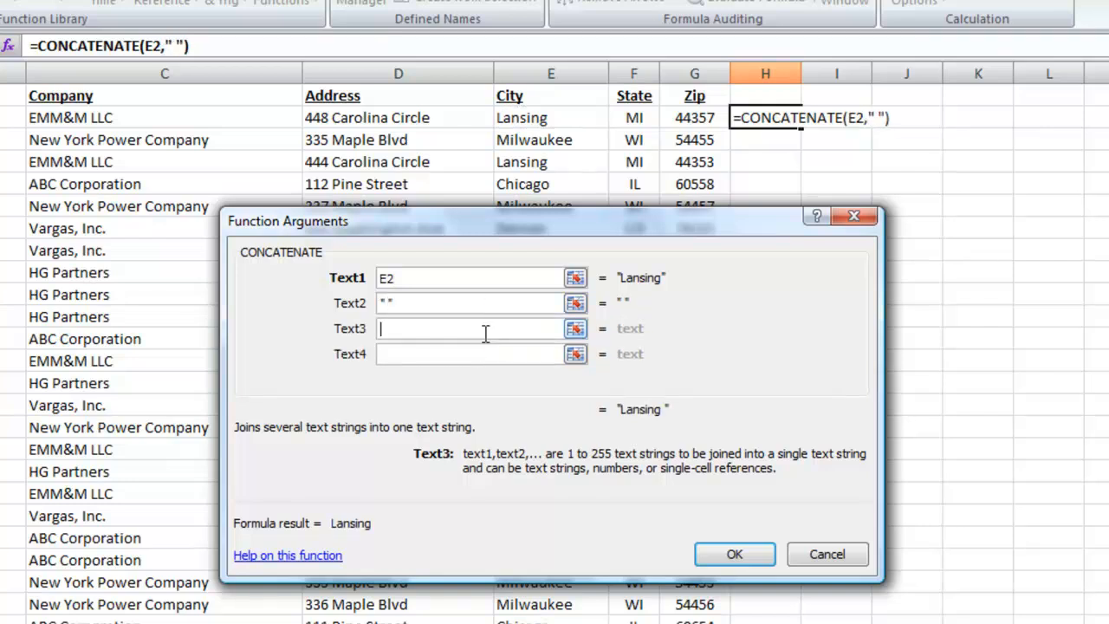
{"action": "left_click", "coordinate": [641, 119]}
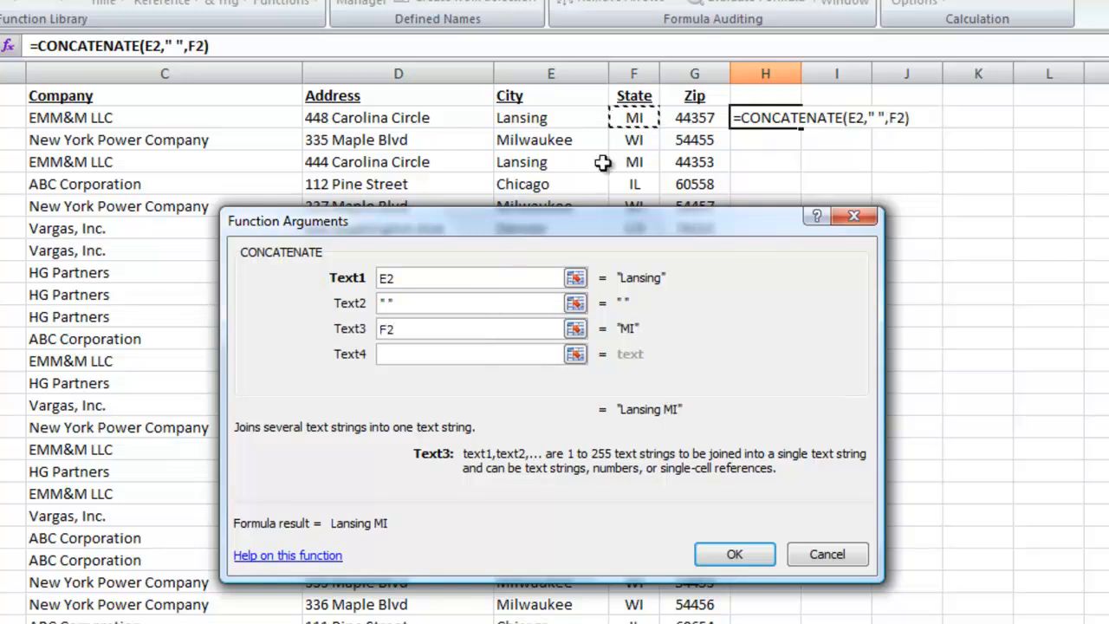
{"action": "left_click", "coordinate": [496, 355]}
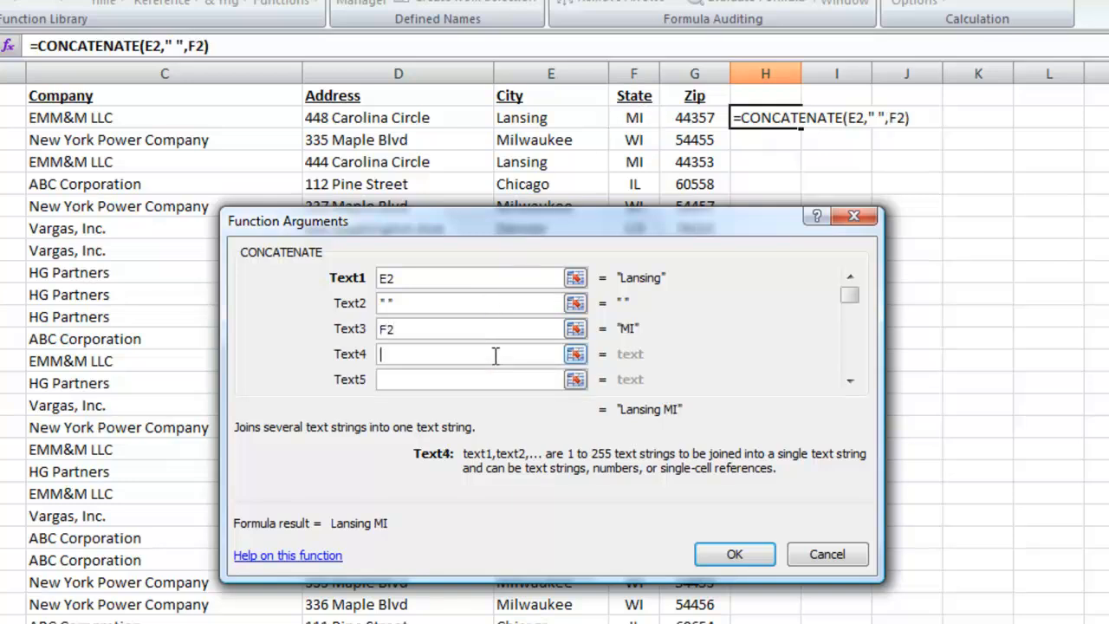
{"action": "type", "text": "\" \""}
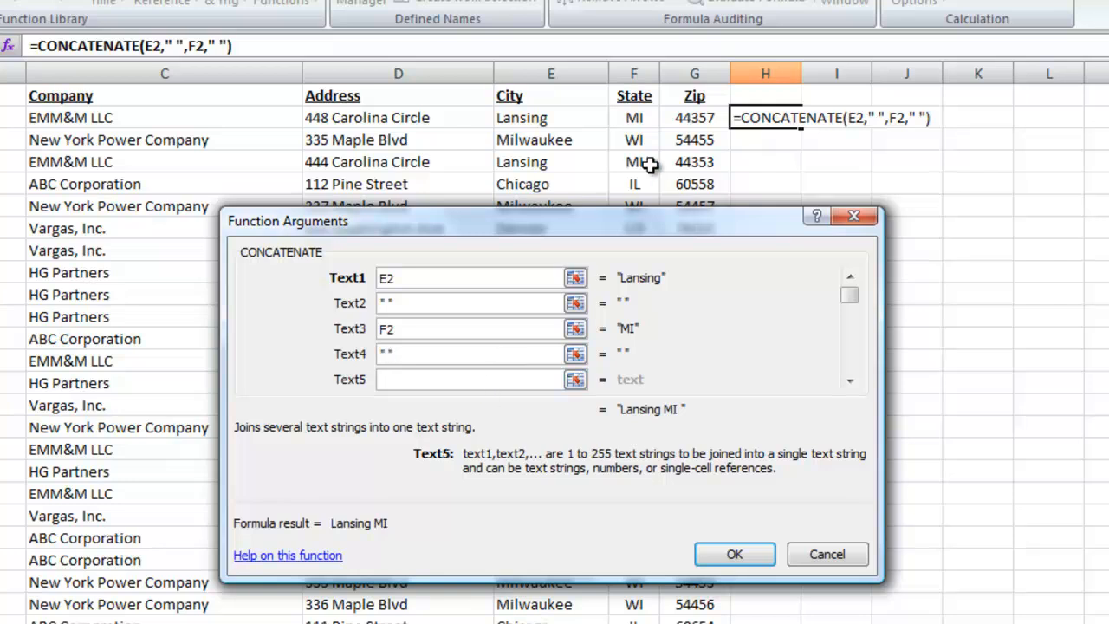
{"action": "left_click", "coordinate": [698, 119]}
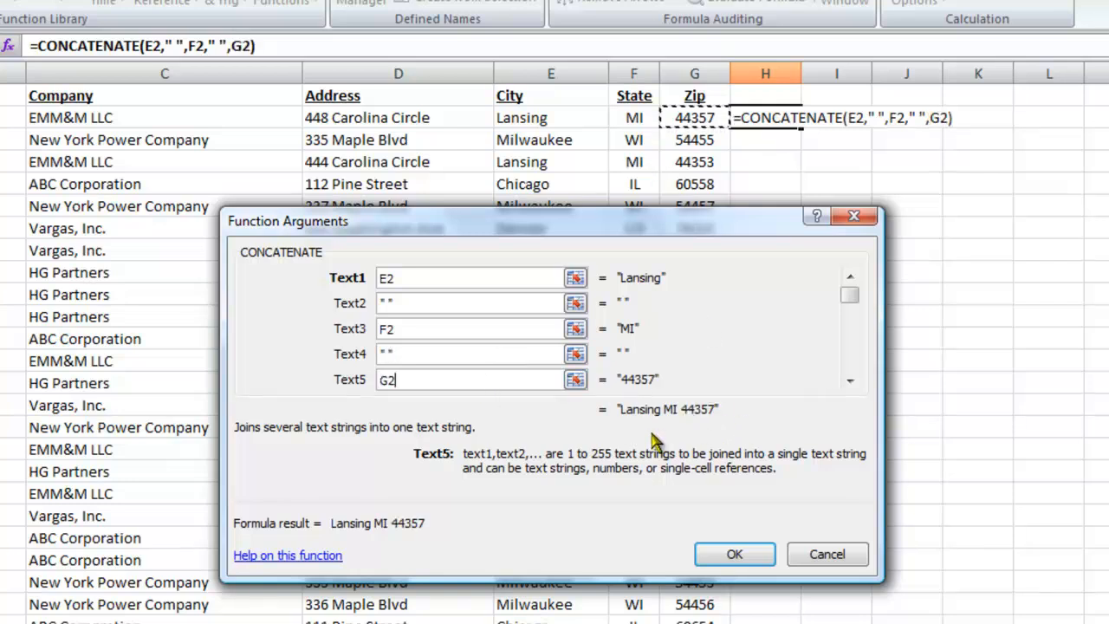
{"action": "left_click", "coordinate": [741, 557]}
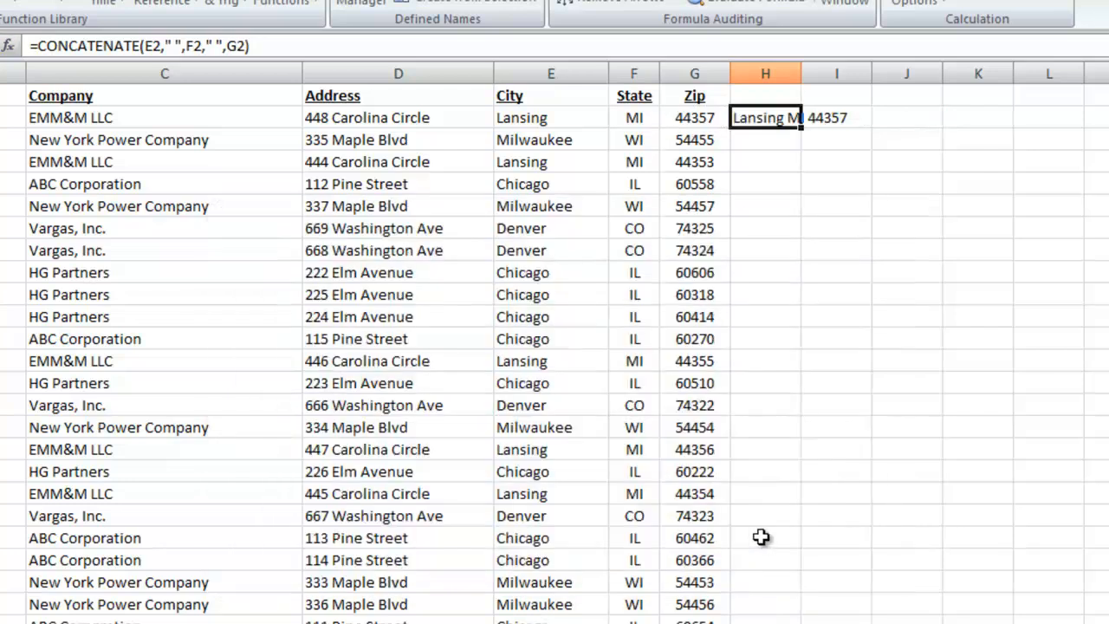
Step: Fill the H2 formula down to H25 and widen column H to fit the combined city, state and zip text
{"action": "left_click_drag", "start_coordinate": [802, 73], "coordinate": [868, 72]}
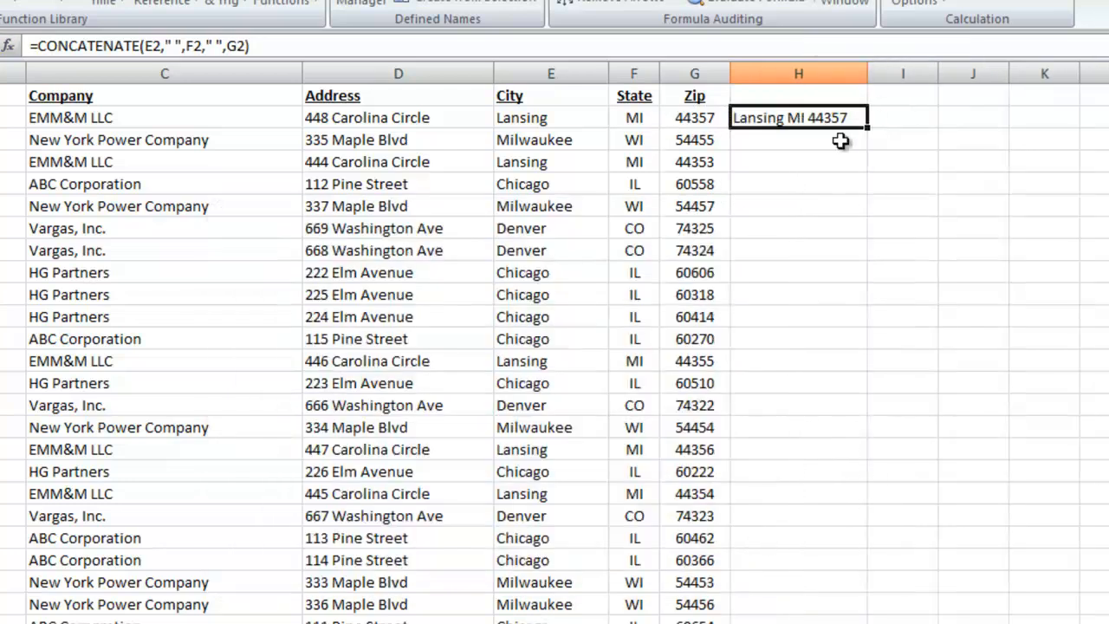
{"action": "left_click", "coordinate": [827, 154]}
{"action": "left_click", "coordinate": [849, 117]}
{"action": "left_click_drag", "start_coordinate": [871, 130], "coordinate": [886, 622]}
{"action": "left_click_drag", "start_coordinate": [877, 95], "coordinate": [896, 94]}
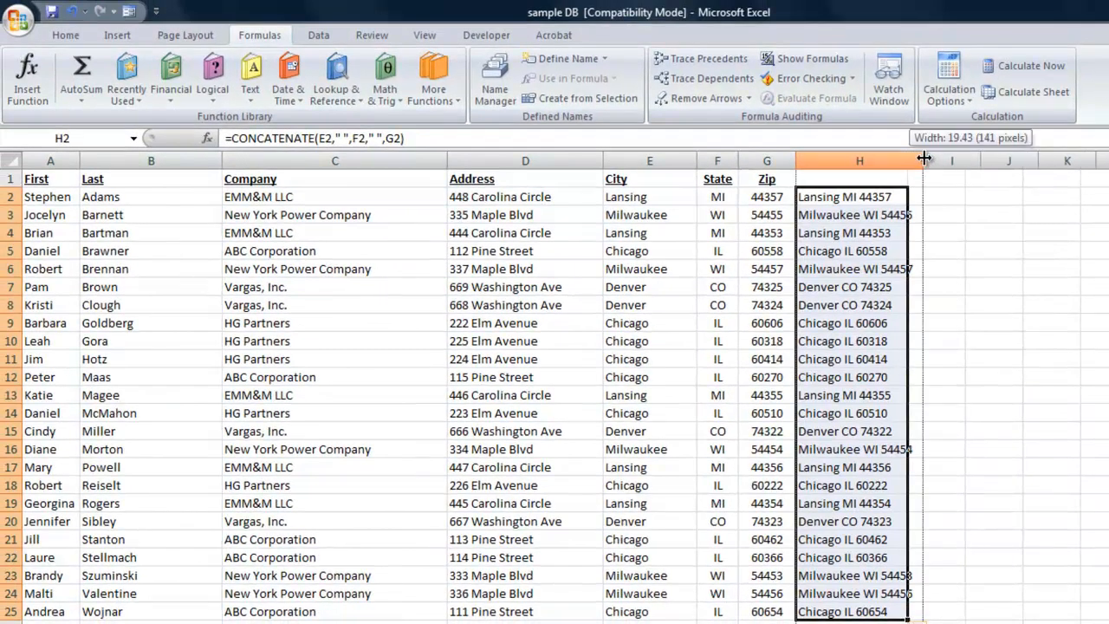
{"action": "left_click_drag", "start_coordinate": [925, 159], "coordinate": [933, 160]}
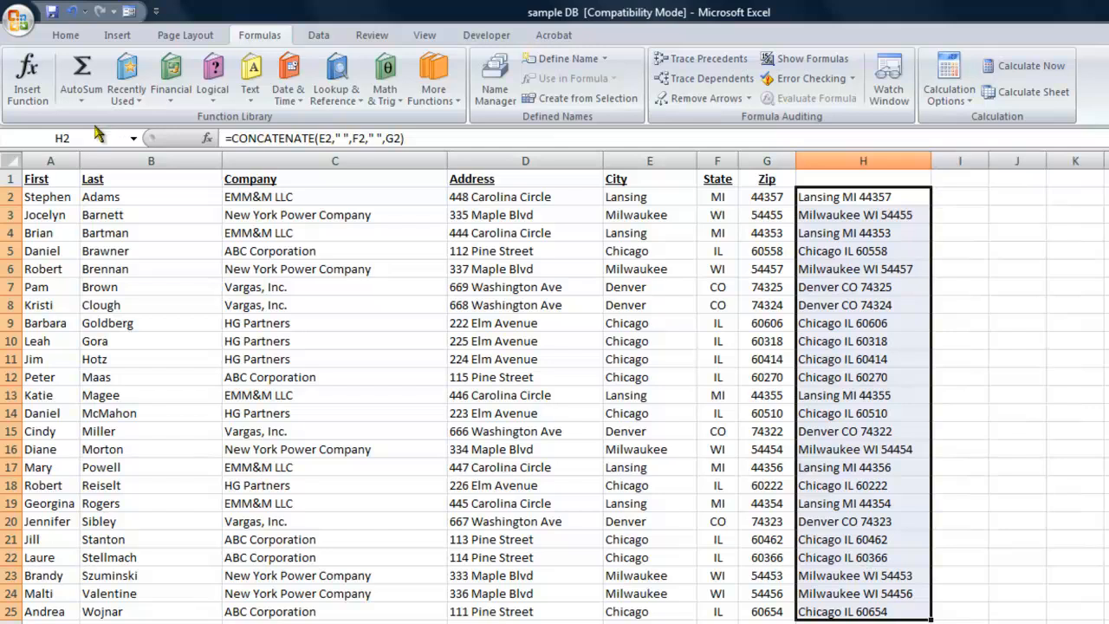
Step: Copy the combined city, state and zip formulas in H2:H25, paste them as values starting at I2, and widen column I to fit
{"action": "left_click", "coordinate": [66, 35]}
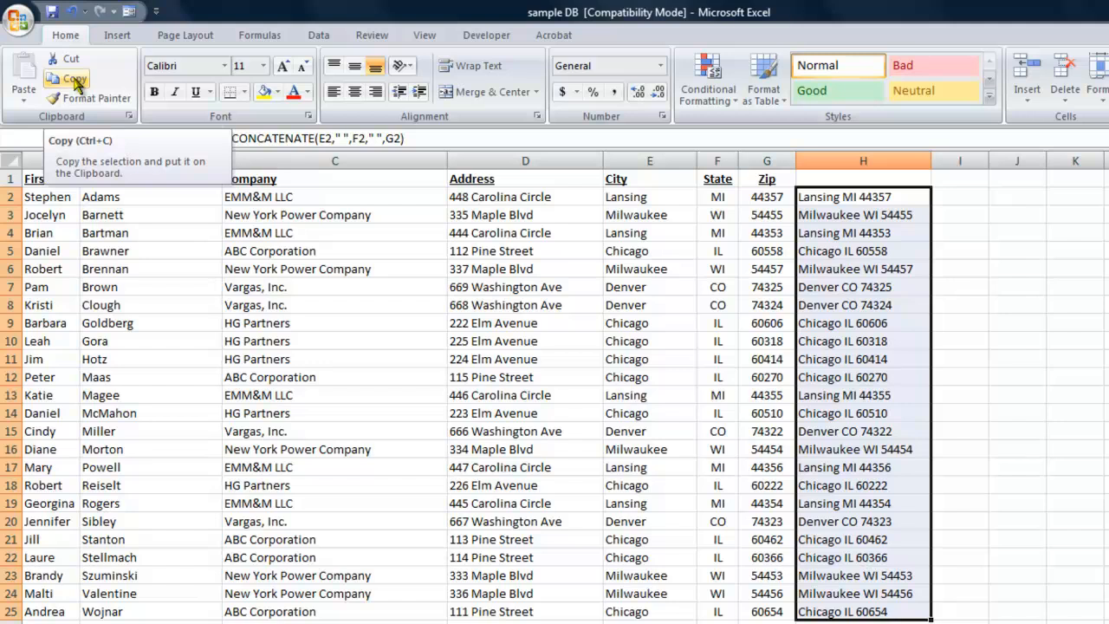
{"action": "left_click", "coordinate": [76, 82]}
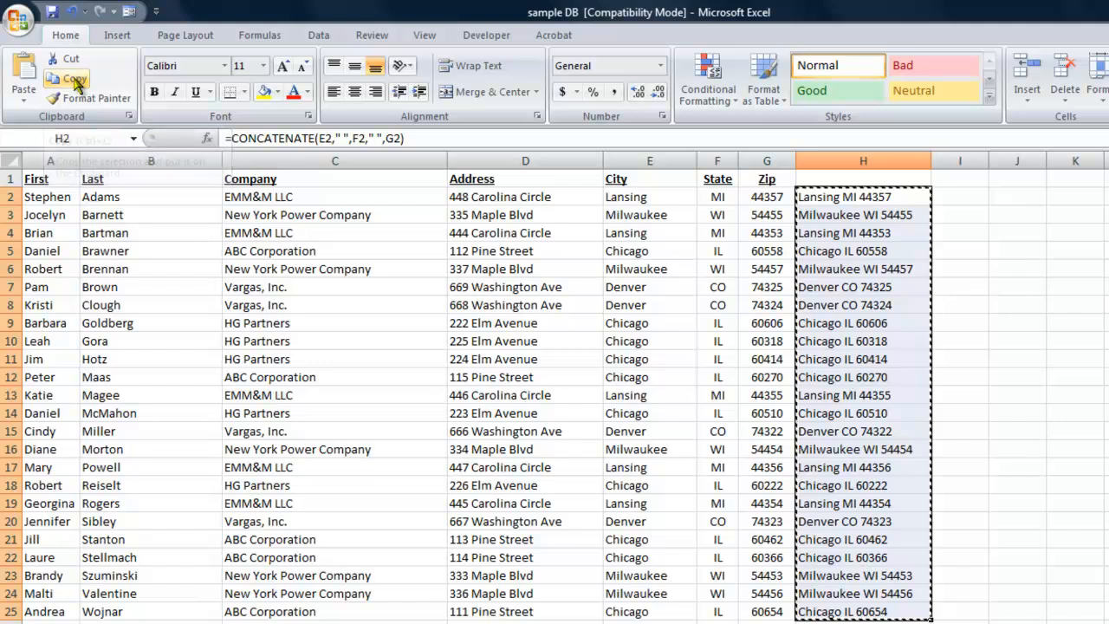
{"action": "left_click", "coordinate": [962, 202]}
{"action": "left_click", "coordinate": [24, 97]}
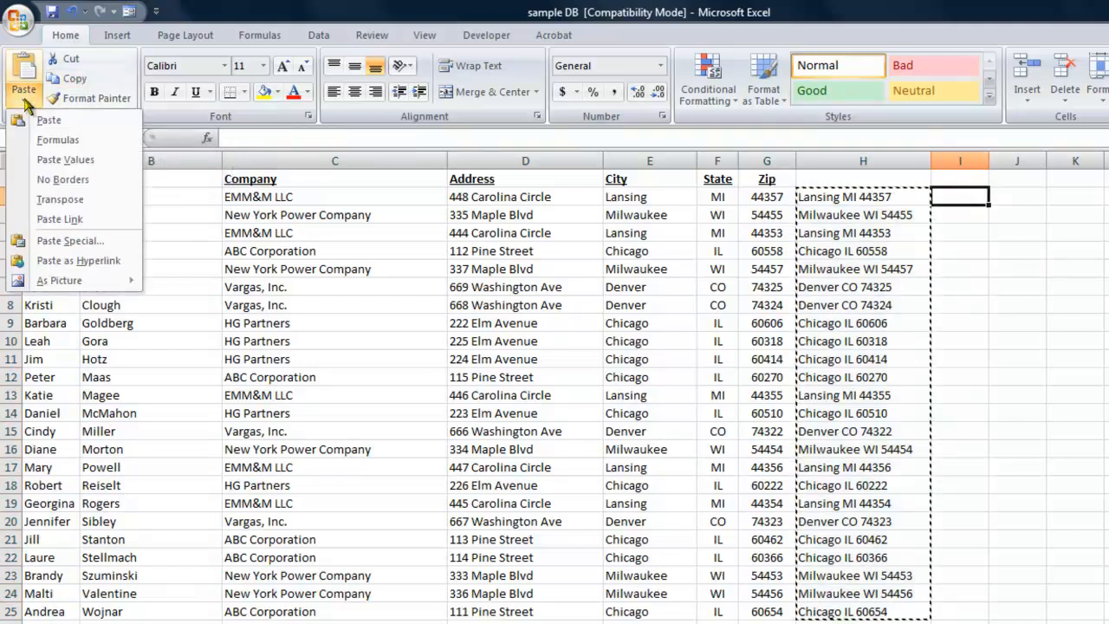
{"action": "left_click", "coordinate": [65, 162]}
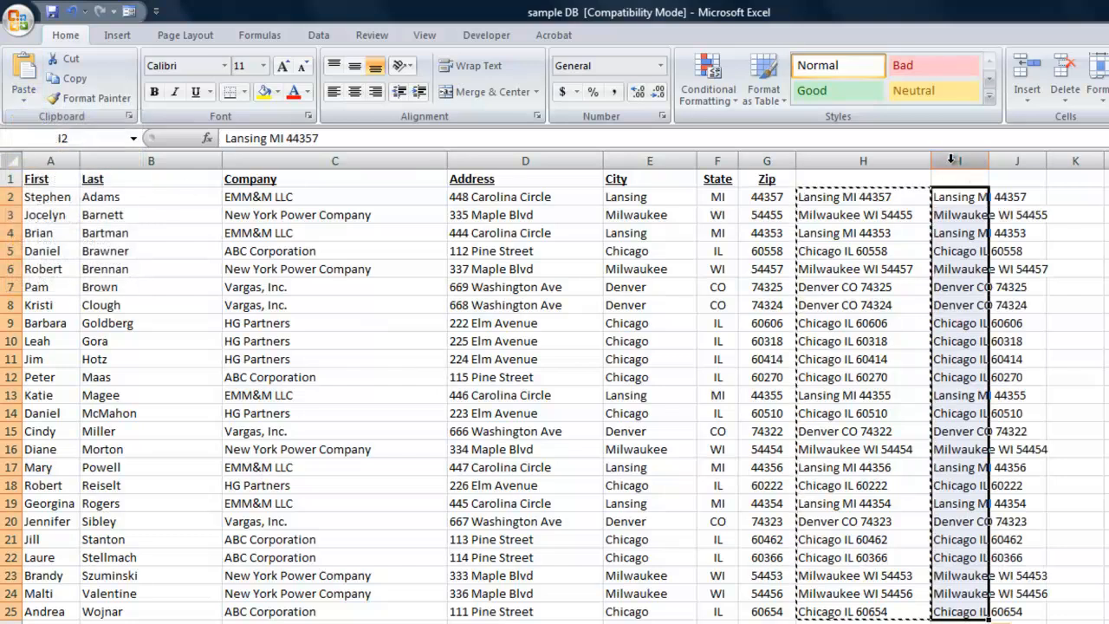
{"action": "left_click_drag", "start_coordinate": [983, 161], "coordinate": [1081, 161]}
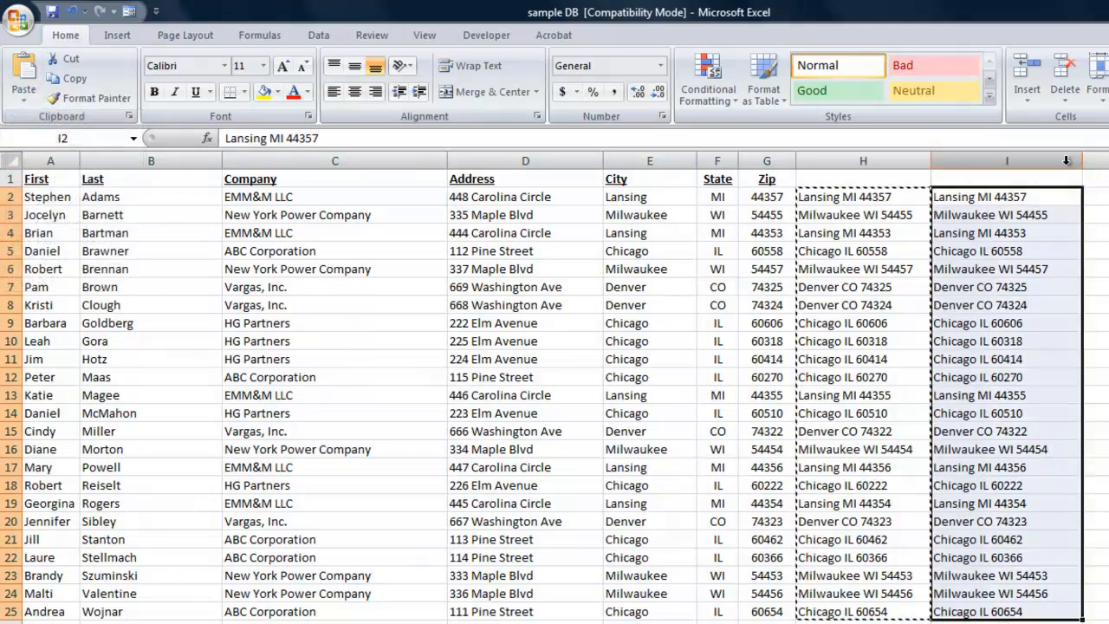
Step: Delete the formula column H so that only the pasted city, state and zip values remain beside the Zip column
{"action": "left_click", "coordinate": [853, 161]}
{"action": "left_click", "coordinate": [1065, 69]}
{"action": "left_click", "coordinate": [872, 214]}
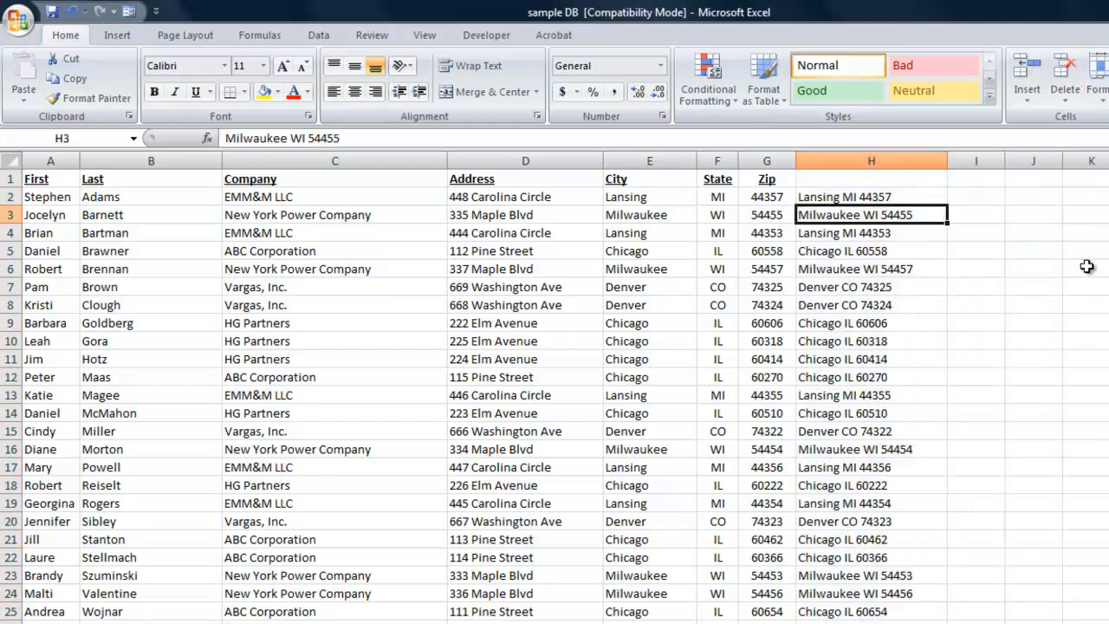